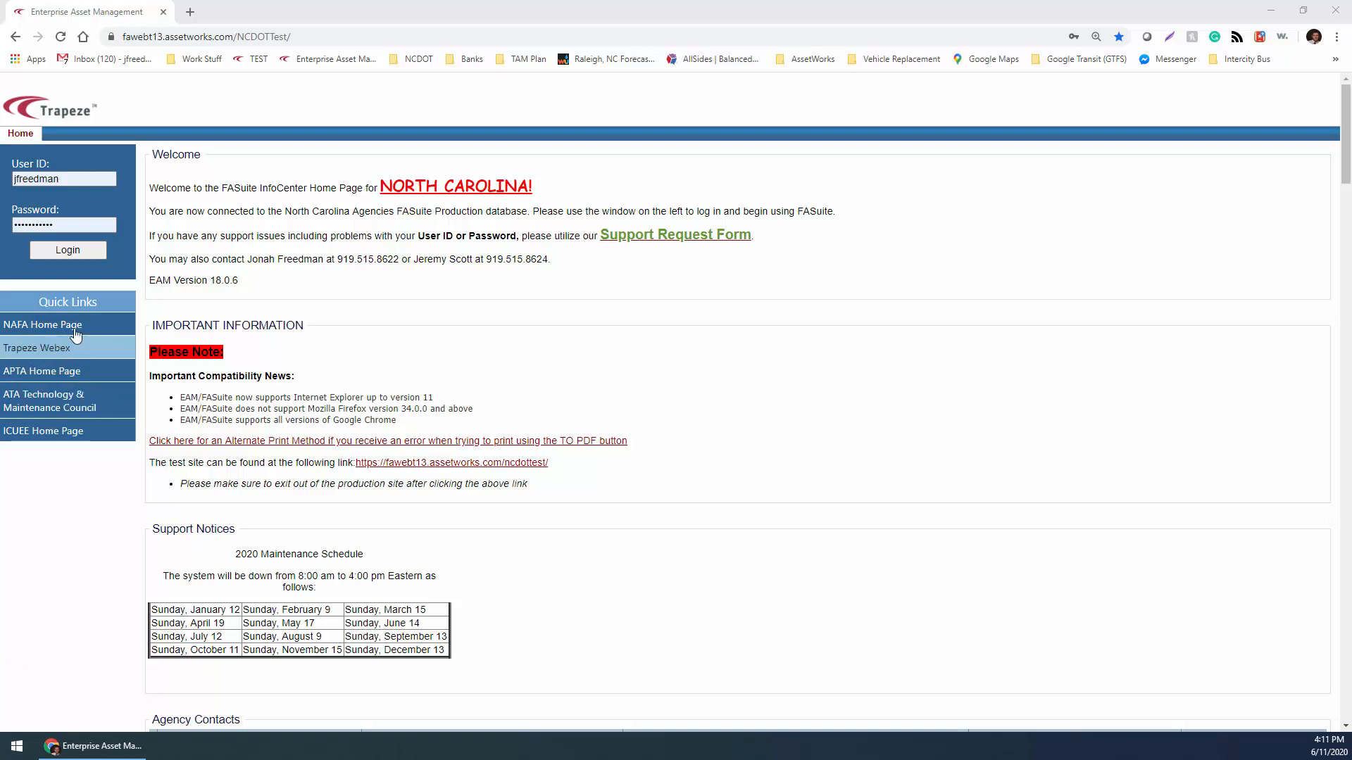
# Step: Log in with the prefilled credentials and open the Fleet Equipment screen in a maximized window
pyautogui.press('Return')
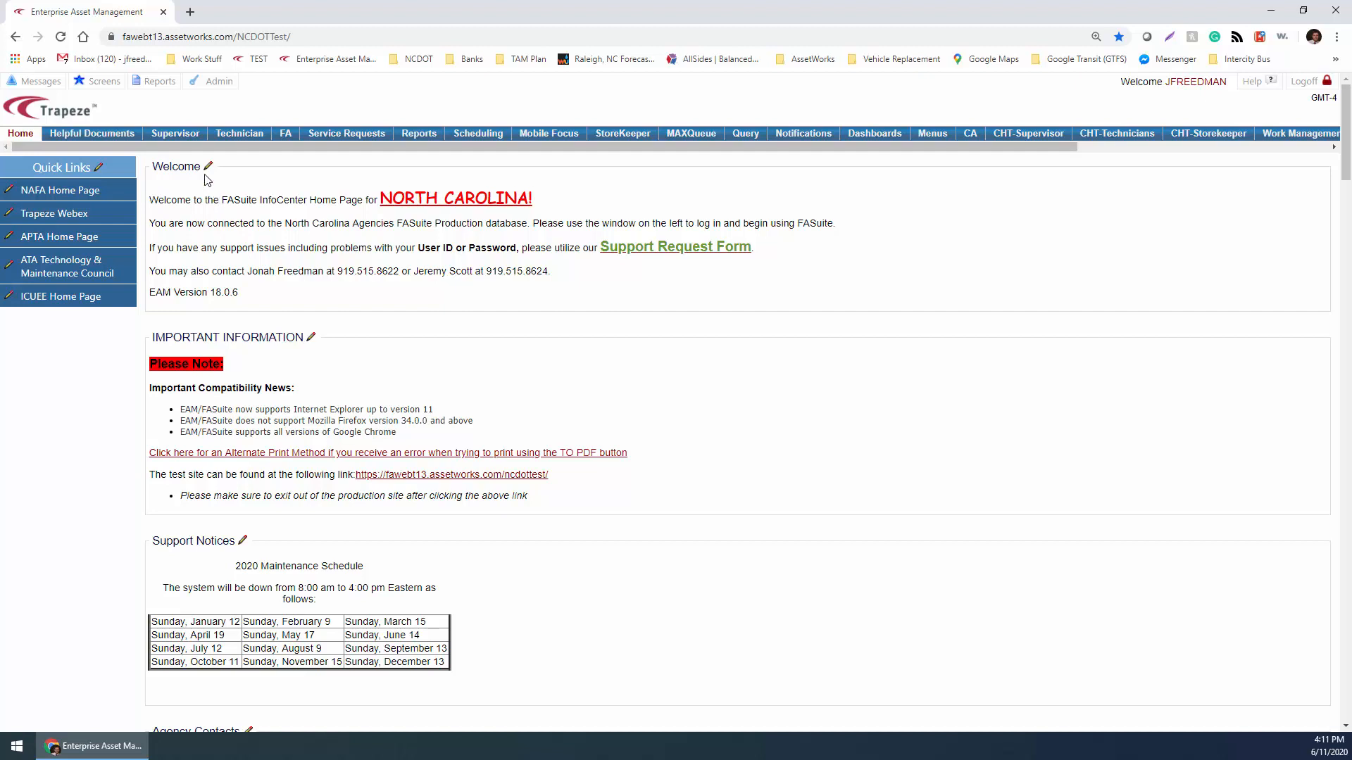
pyautogui.click(102, 81)
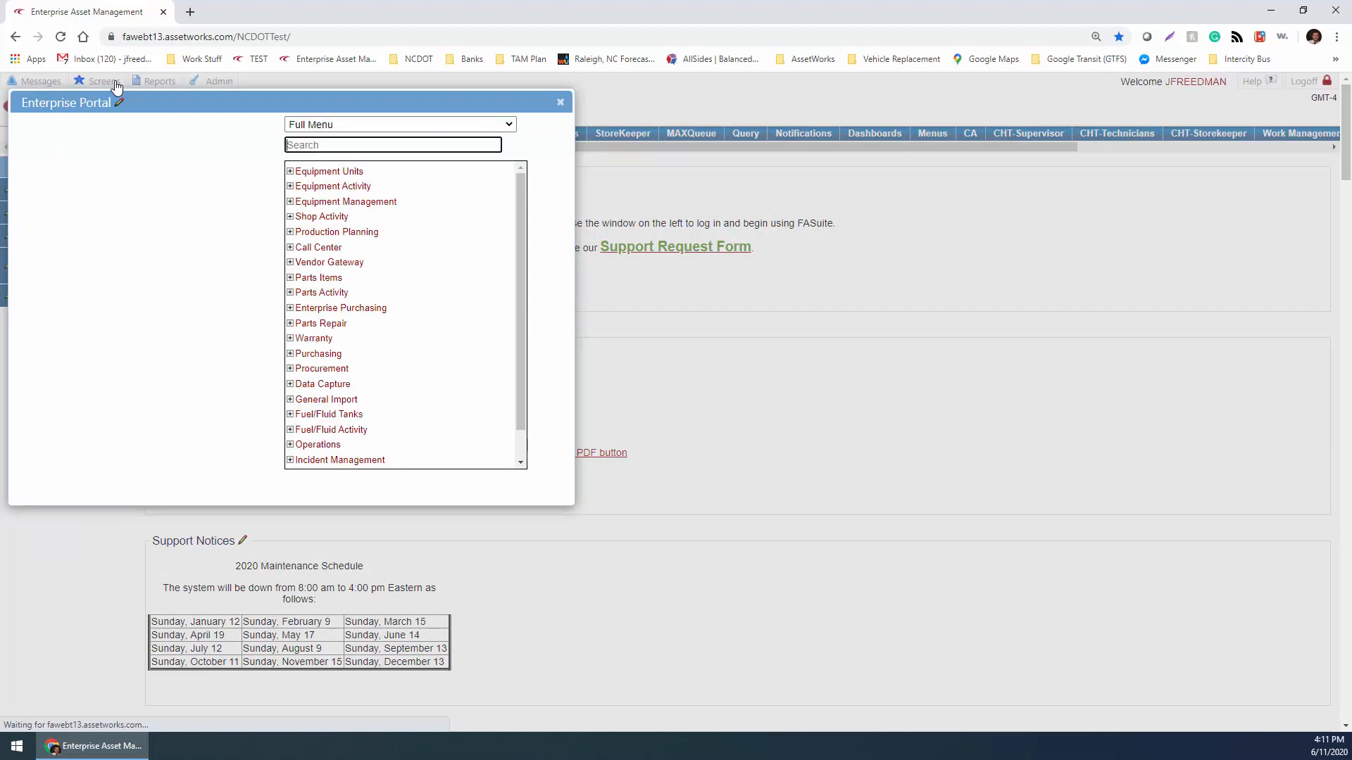
pyautogui.click(311, 142)
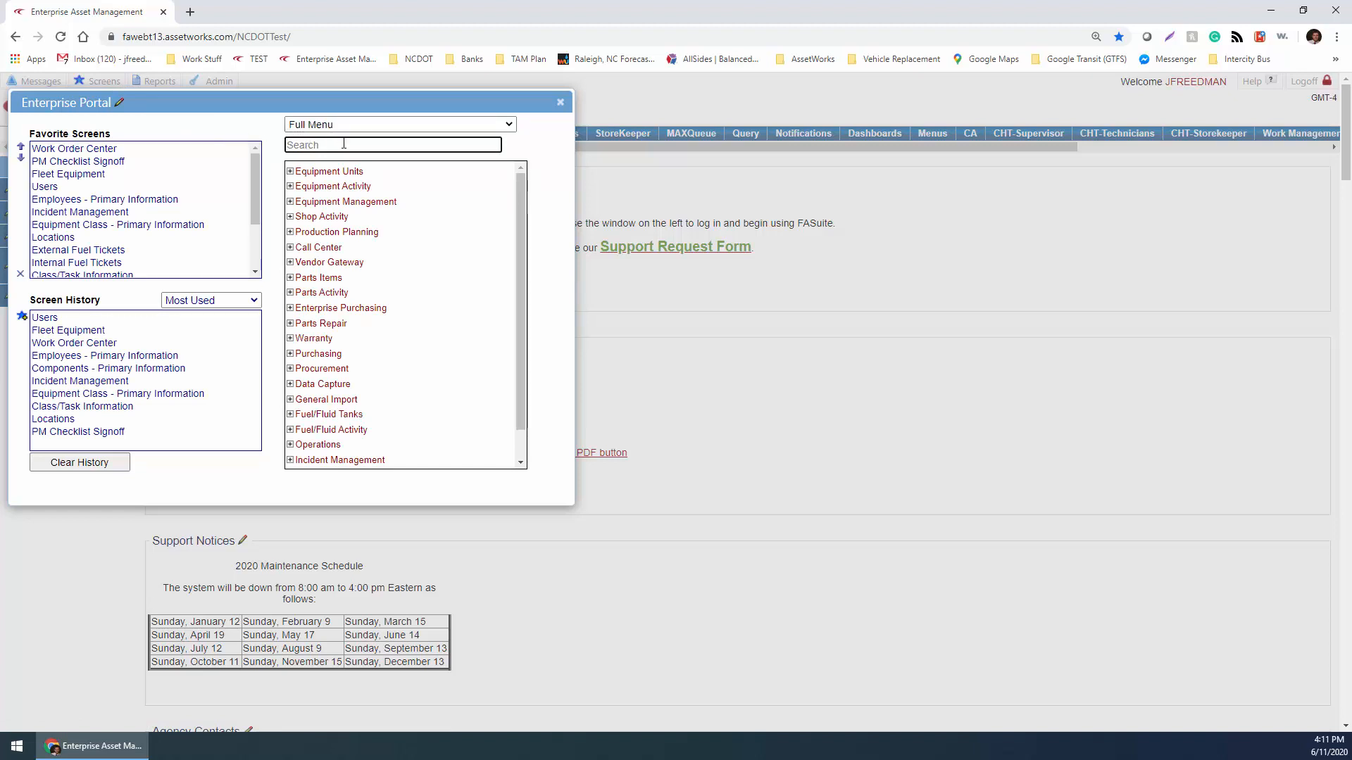
pyautogui.write('Fleet')
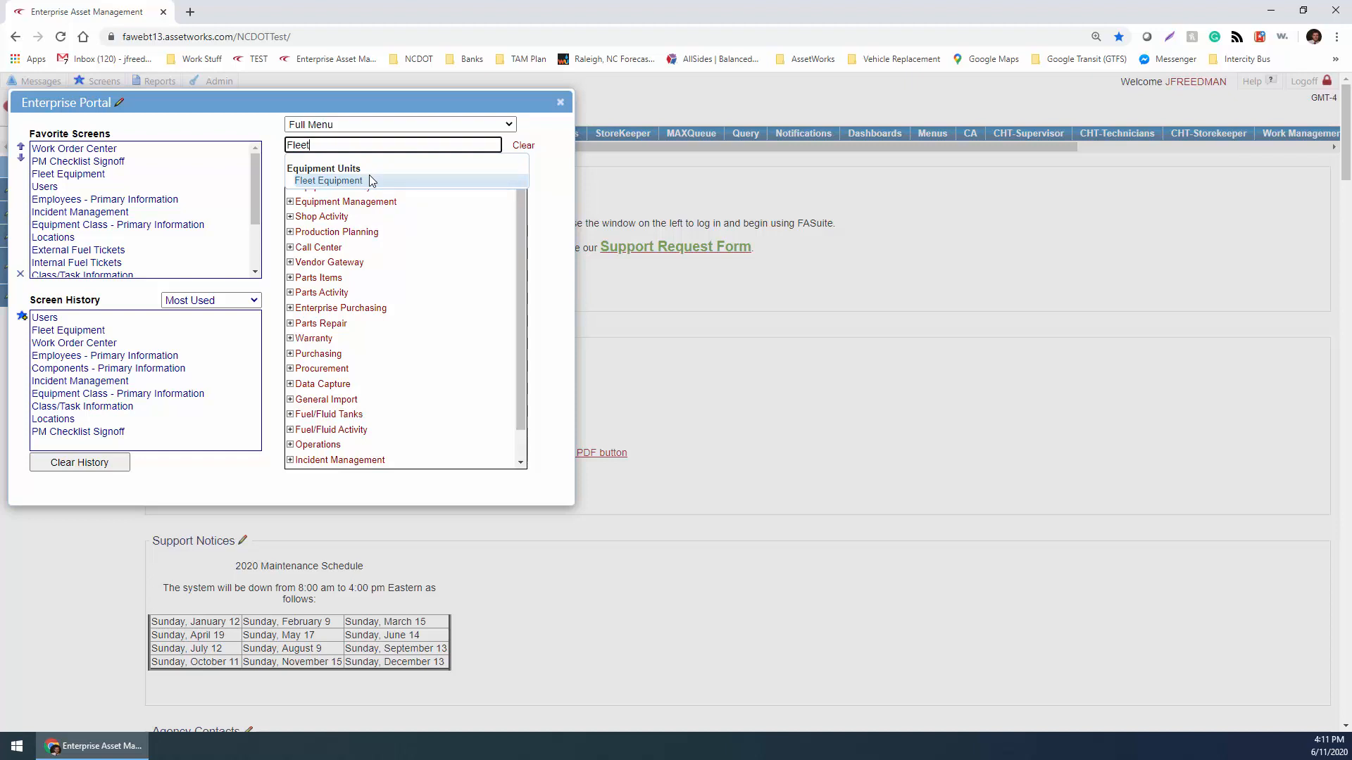
pyautogui.click(107, 174)
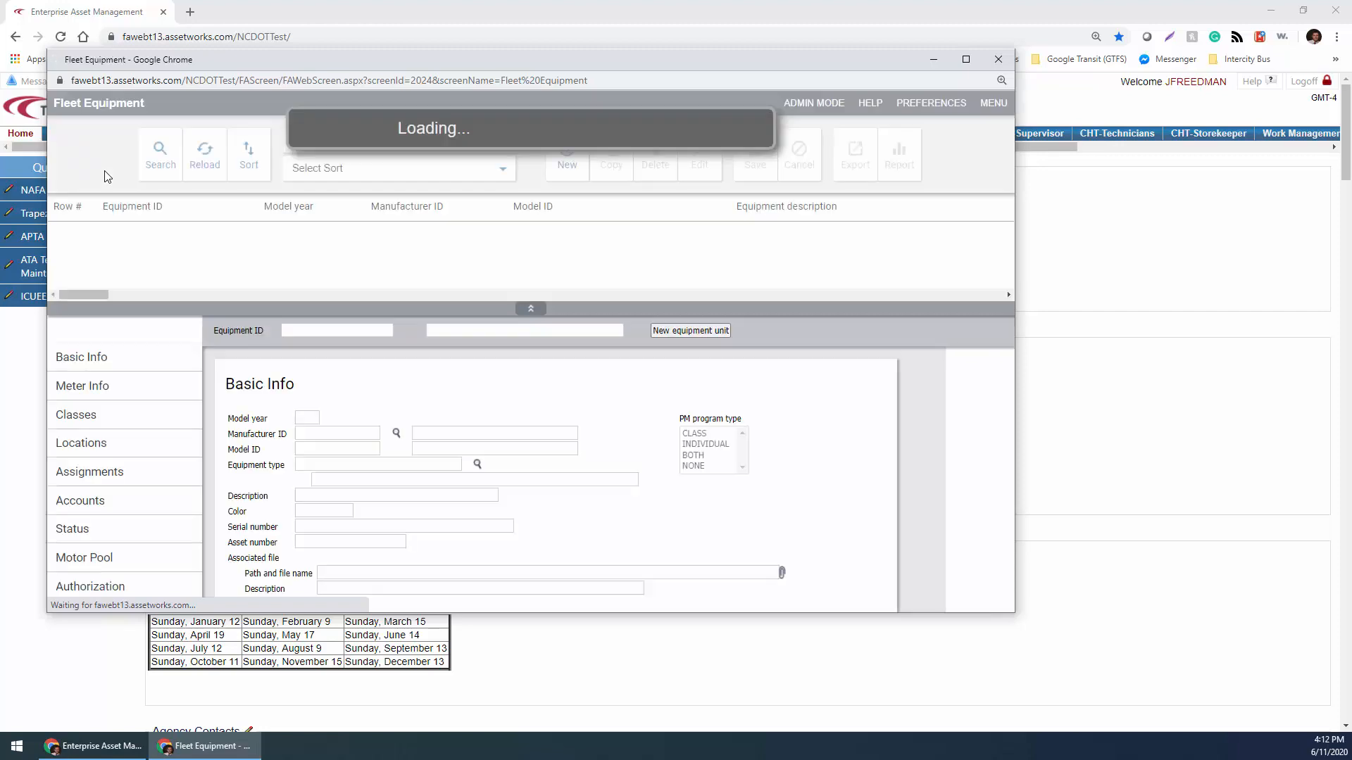
pyautogui.doubleClick(458, 58)
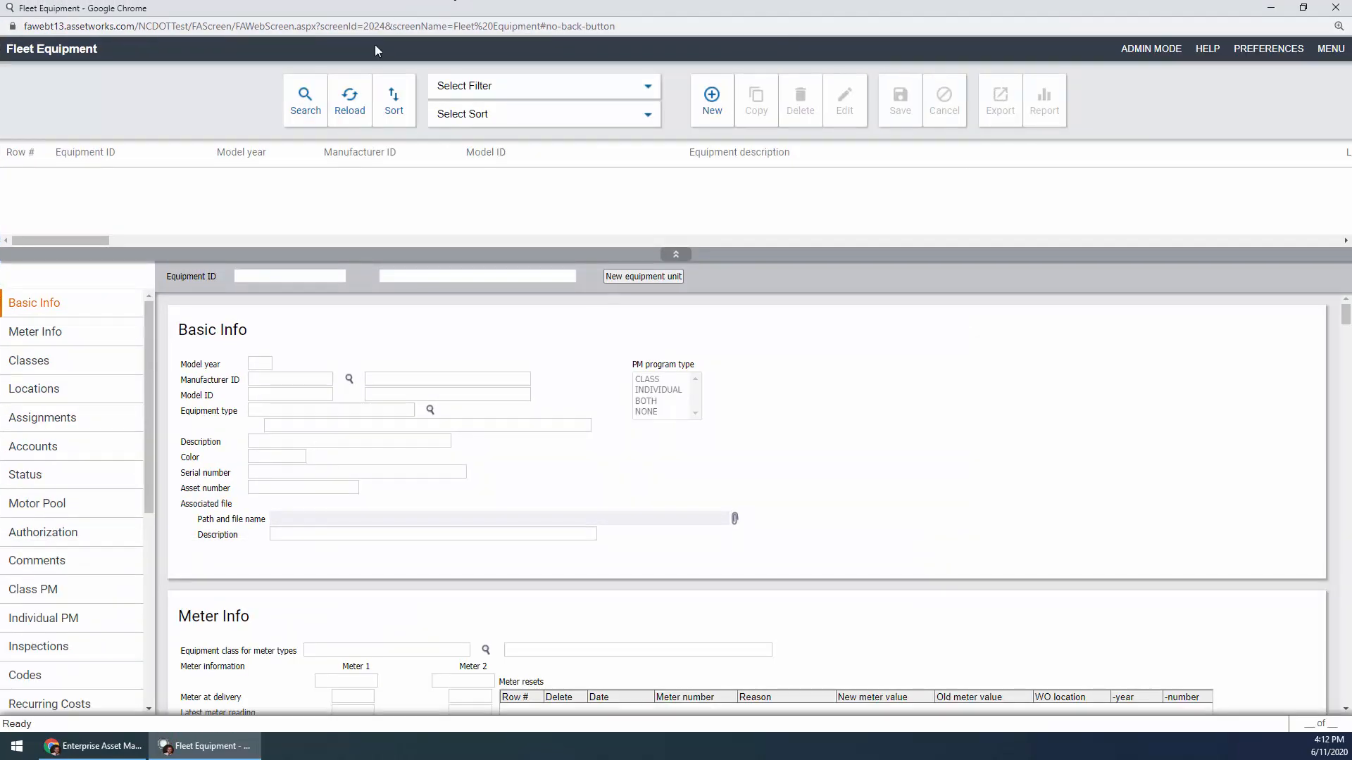
# Step: Filter the fleet equipment list with the saved filter Johnston Active
pyautogui.click(302, 89)
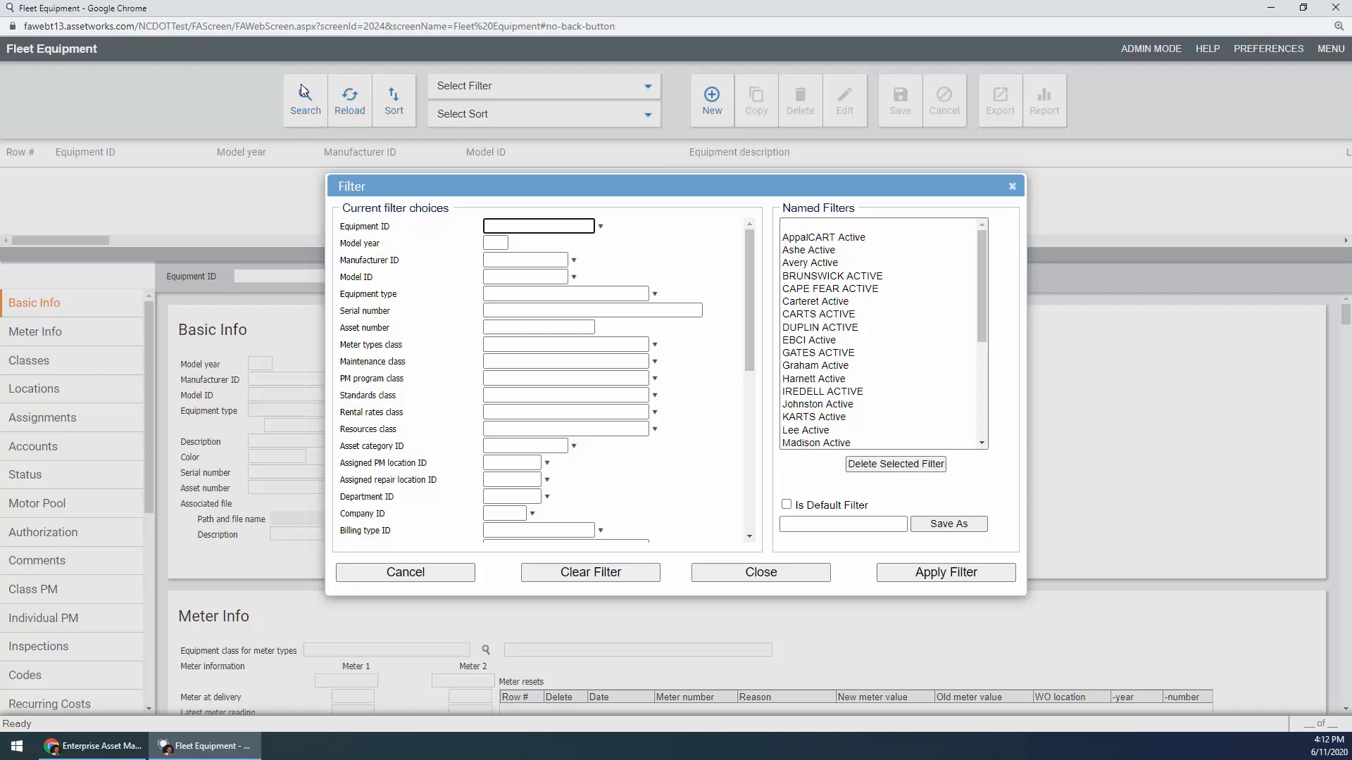
pyautogui.scroll(-1, 888, 282)
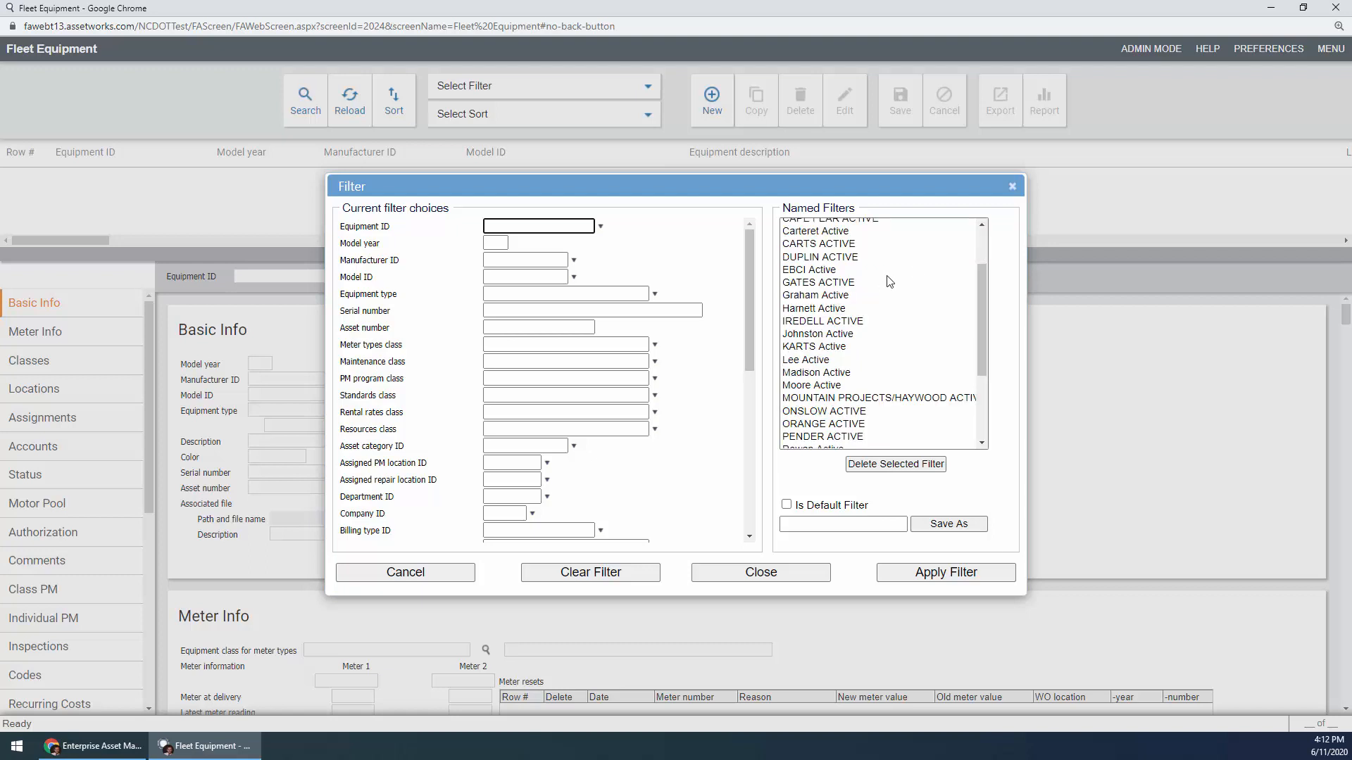
pyautogui.click(840, 335)
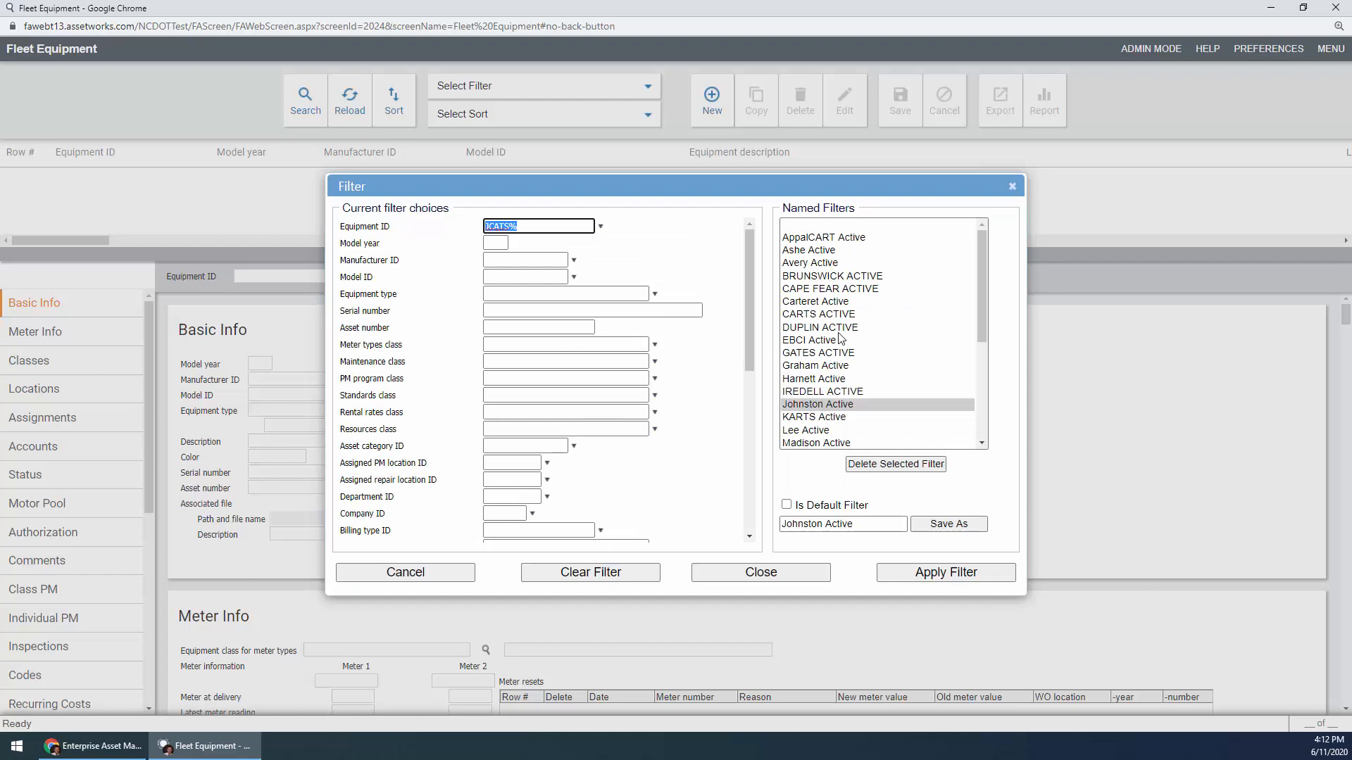
pyautogui.scroll(-4, 662, 266)
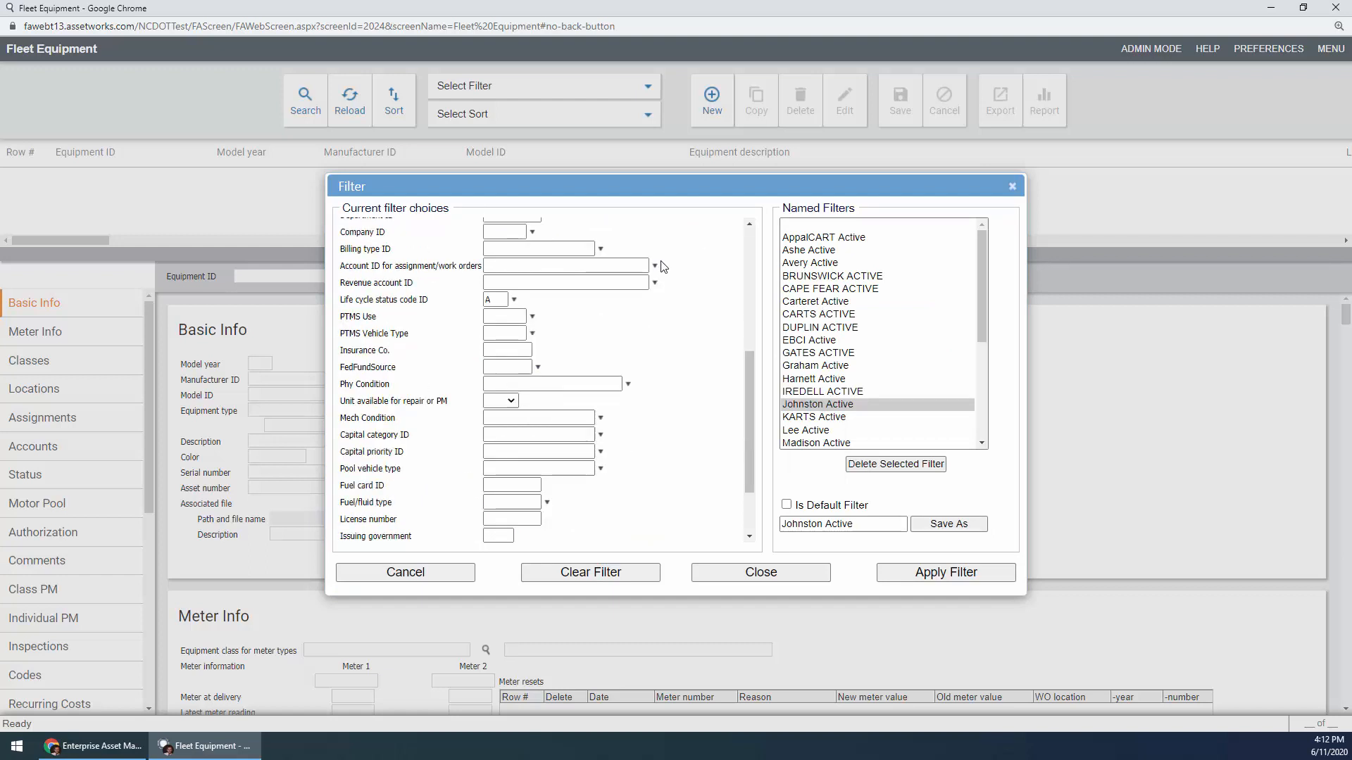
pyautogui.scroll(-1, 662, 266)
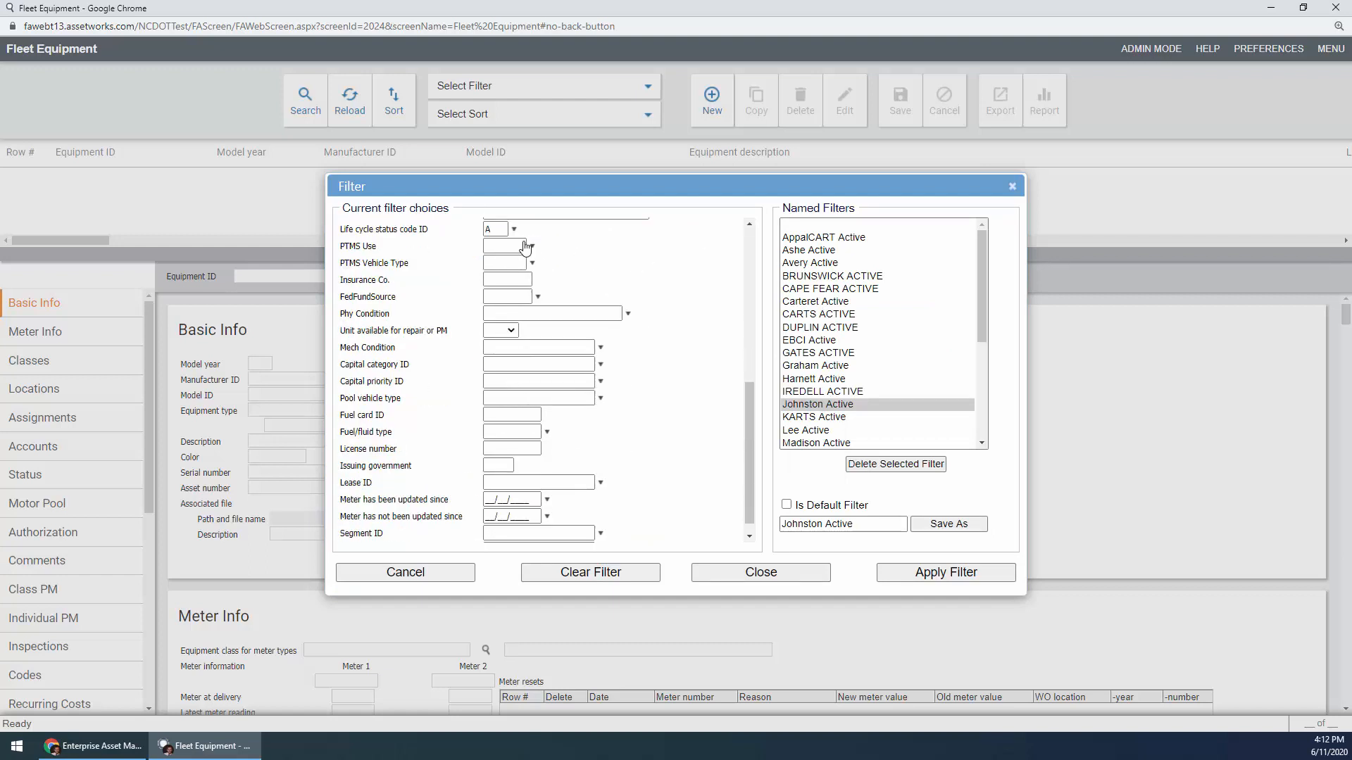
pyautogui.click(486, 231)
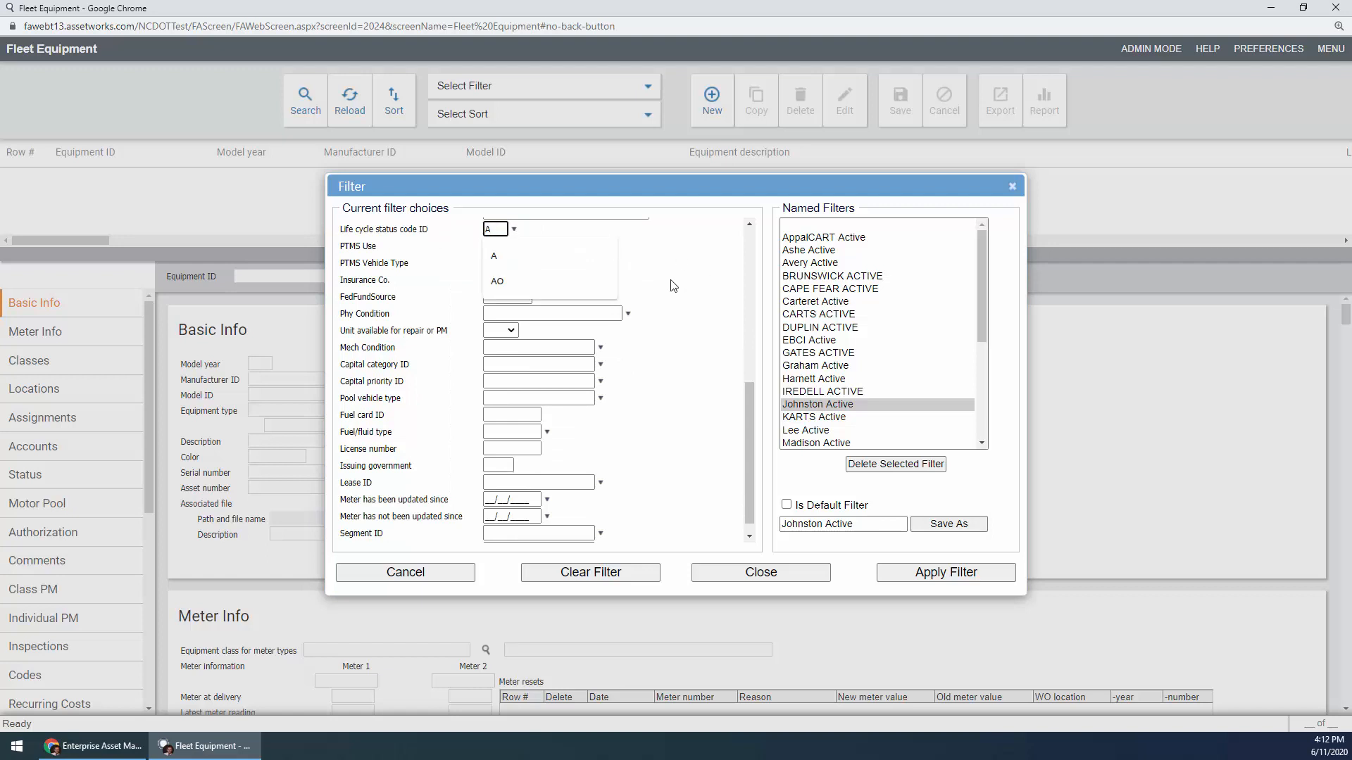
pyautogui.click(930, 573)
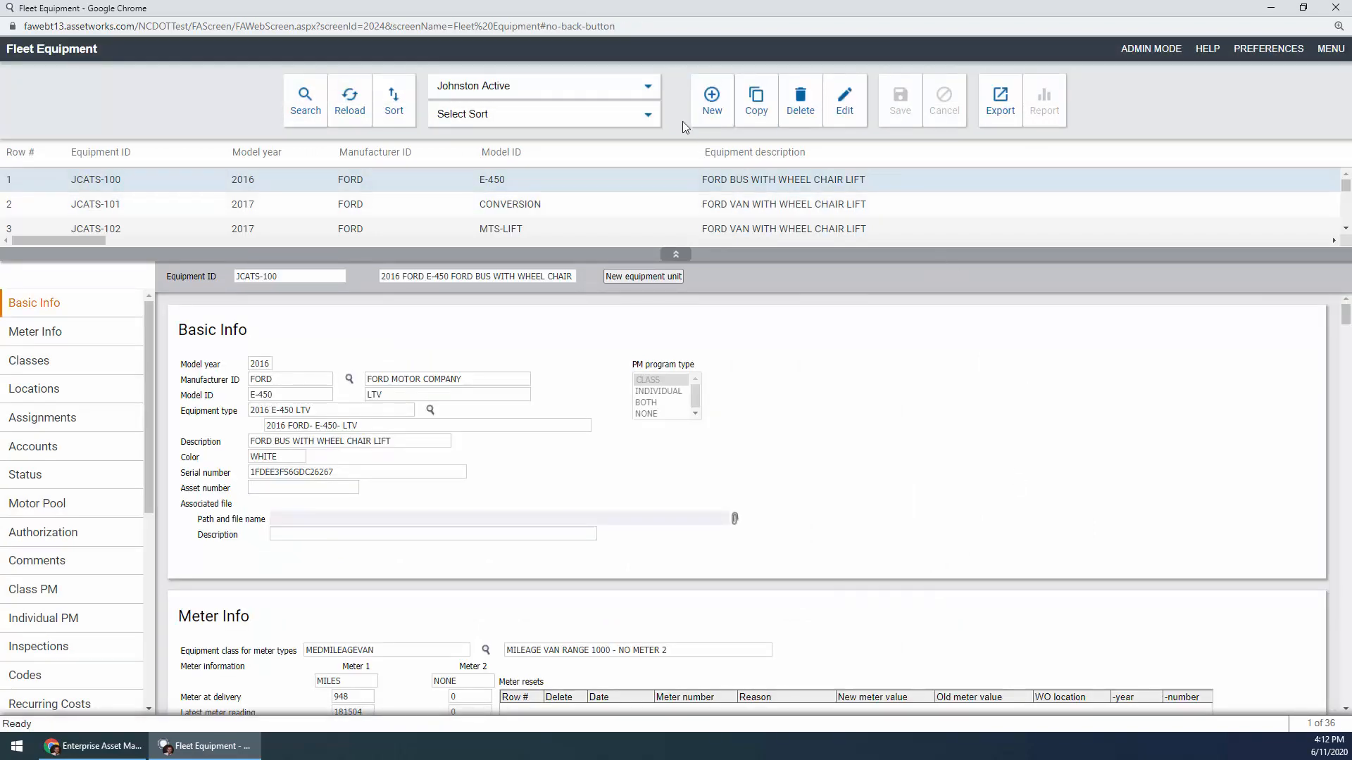
pyautogui.click(648, 88)
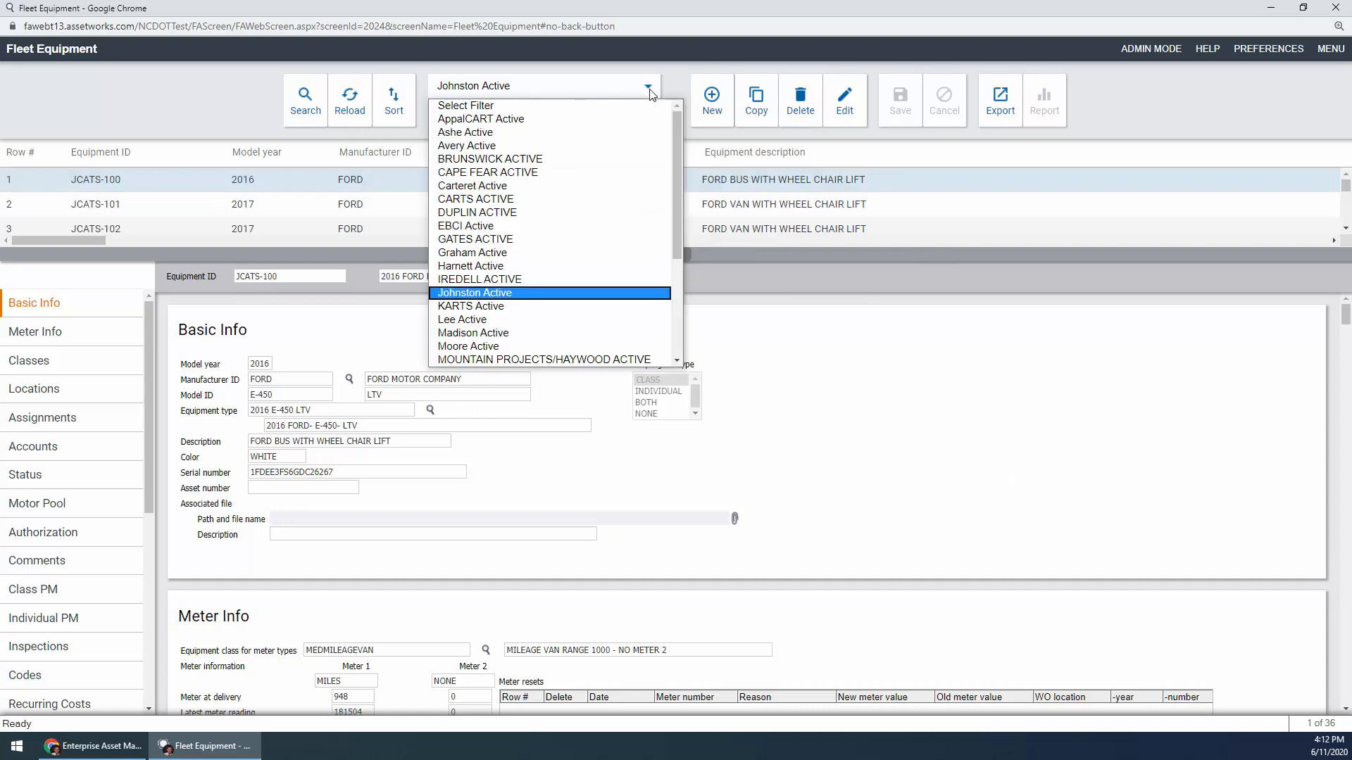
pyautogui.click(542, 296)
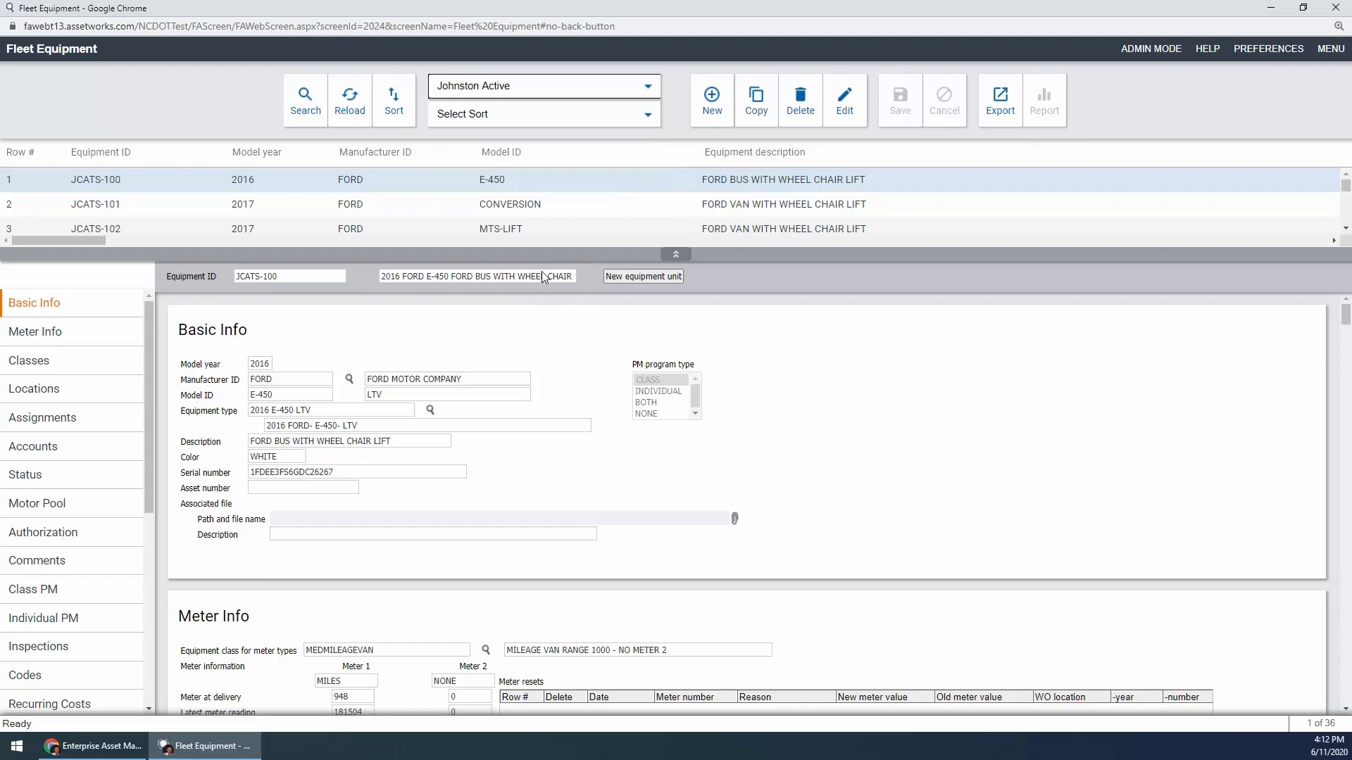
# Step: Enlarge the equipment list, select unit JCATS-200 and go to its Status section
pyautogui.moveTo(562, 255); pyautogui.dragTo(559, 320)
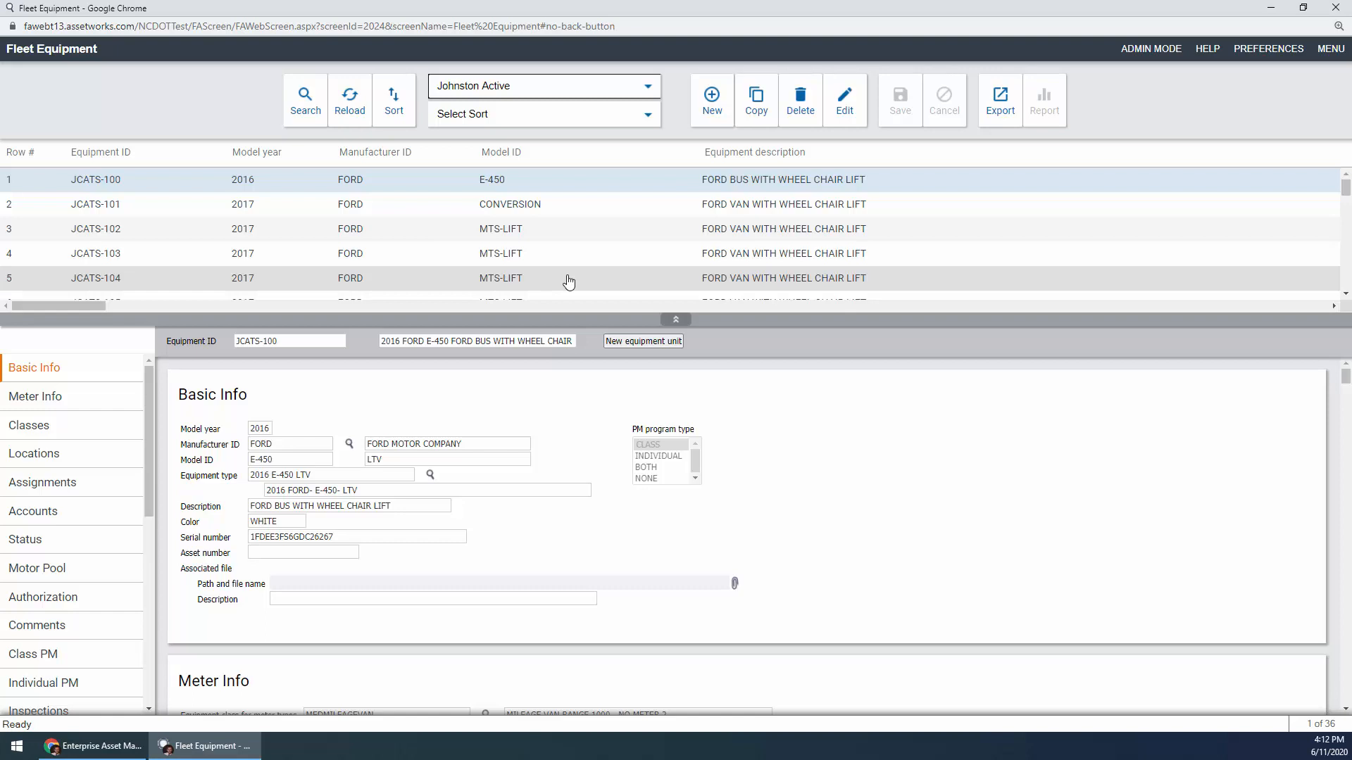
pyautogui.scroll(-5, 569, 281)
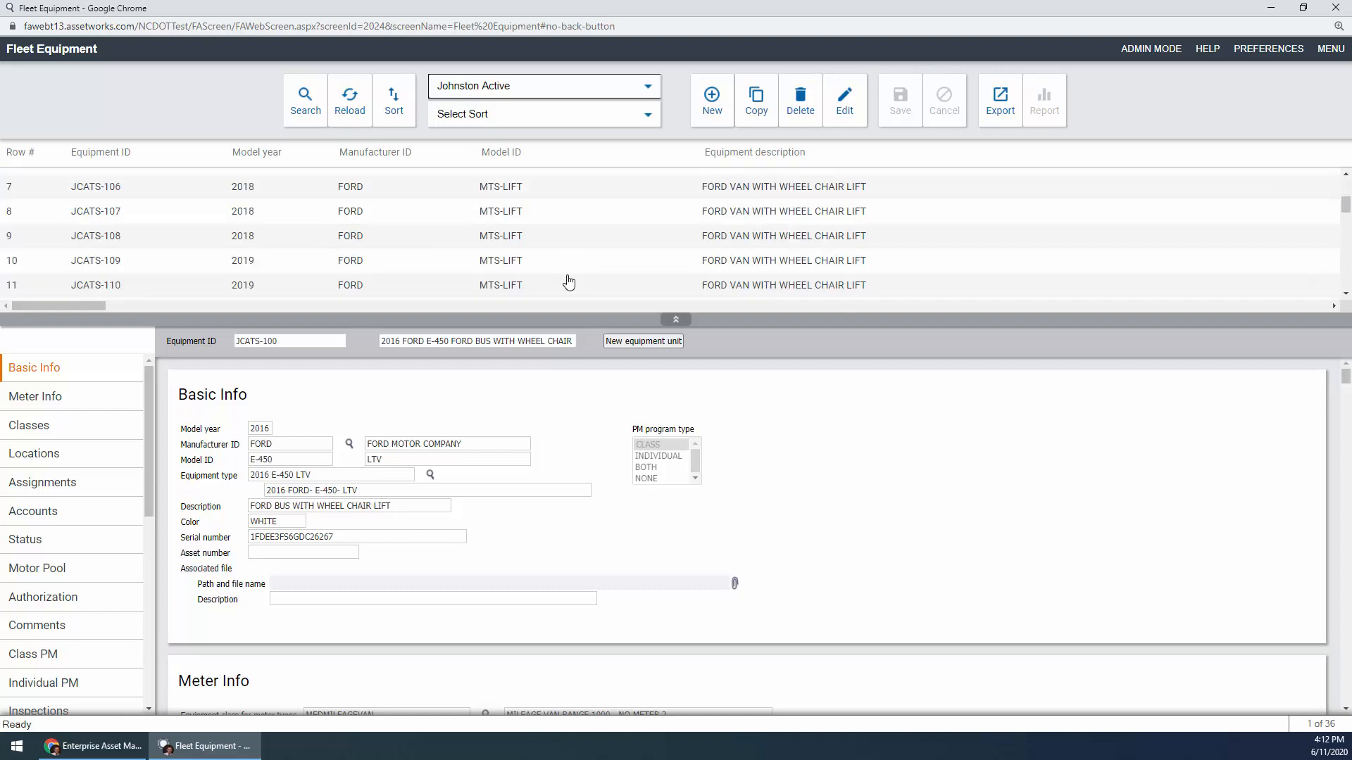
pyautogui.scroll(-4, 568, 281)
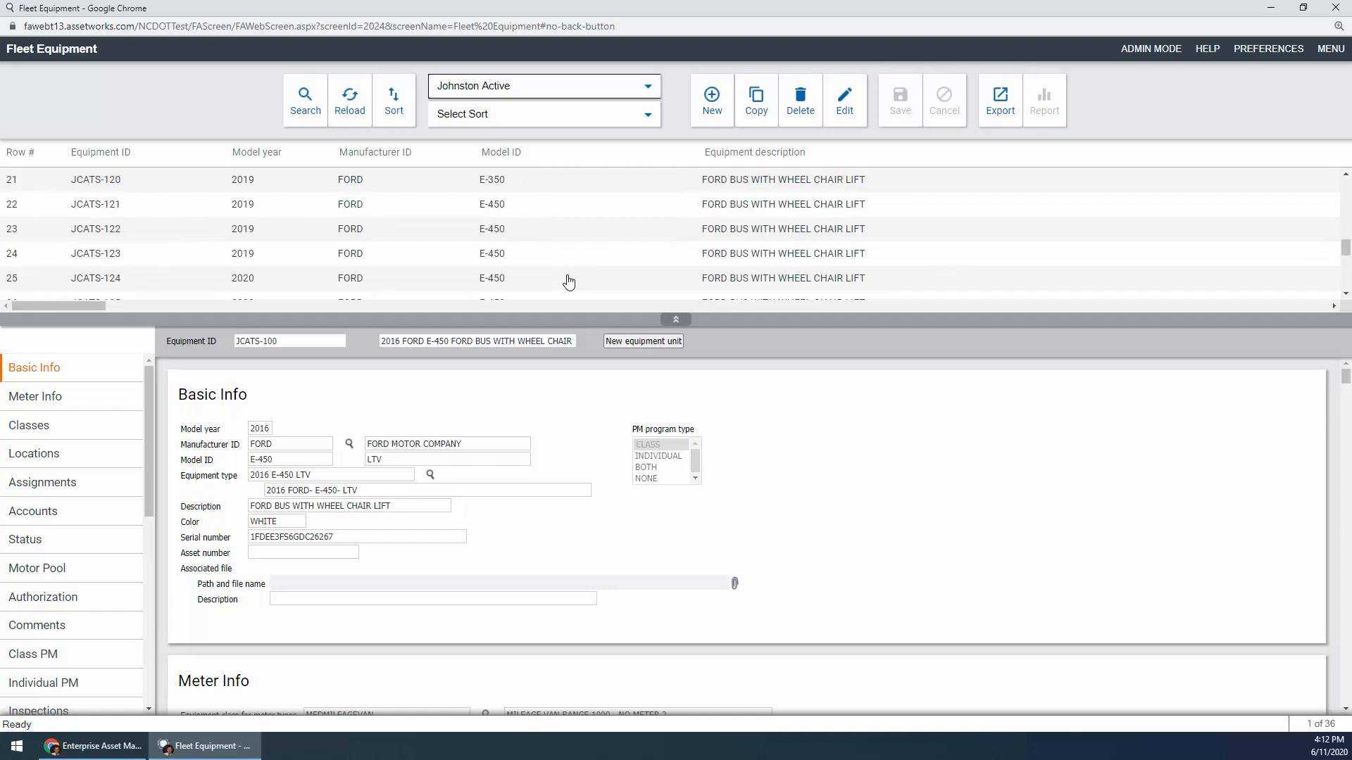
pyautogui.click(411, 214)
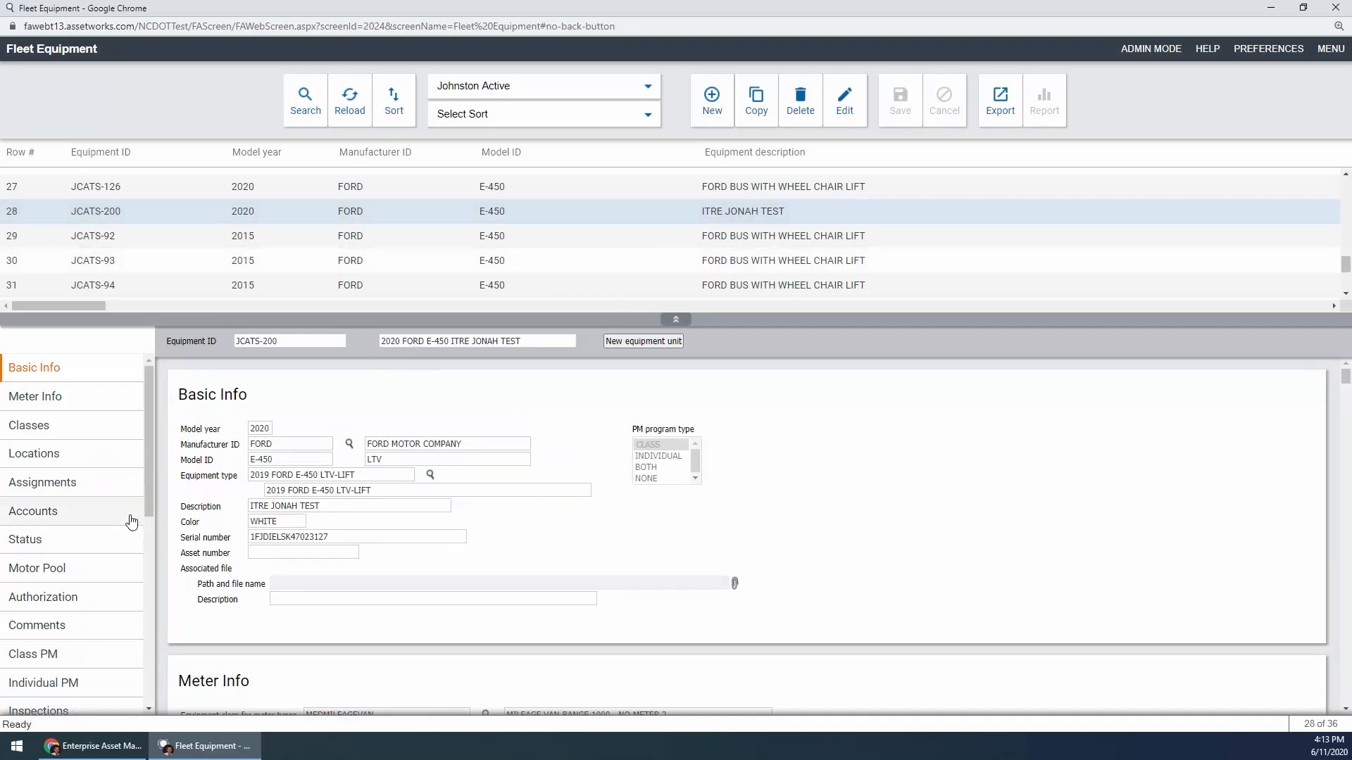
pyautogui.scroll(-6, 209, 532)
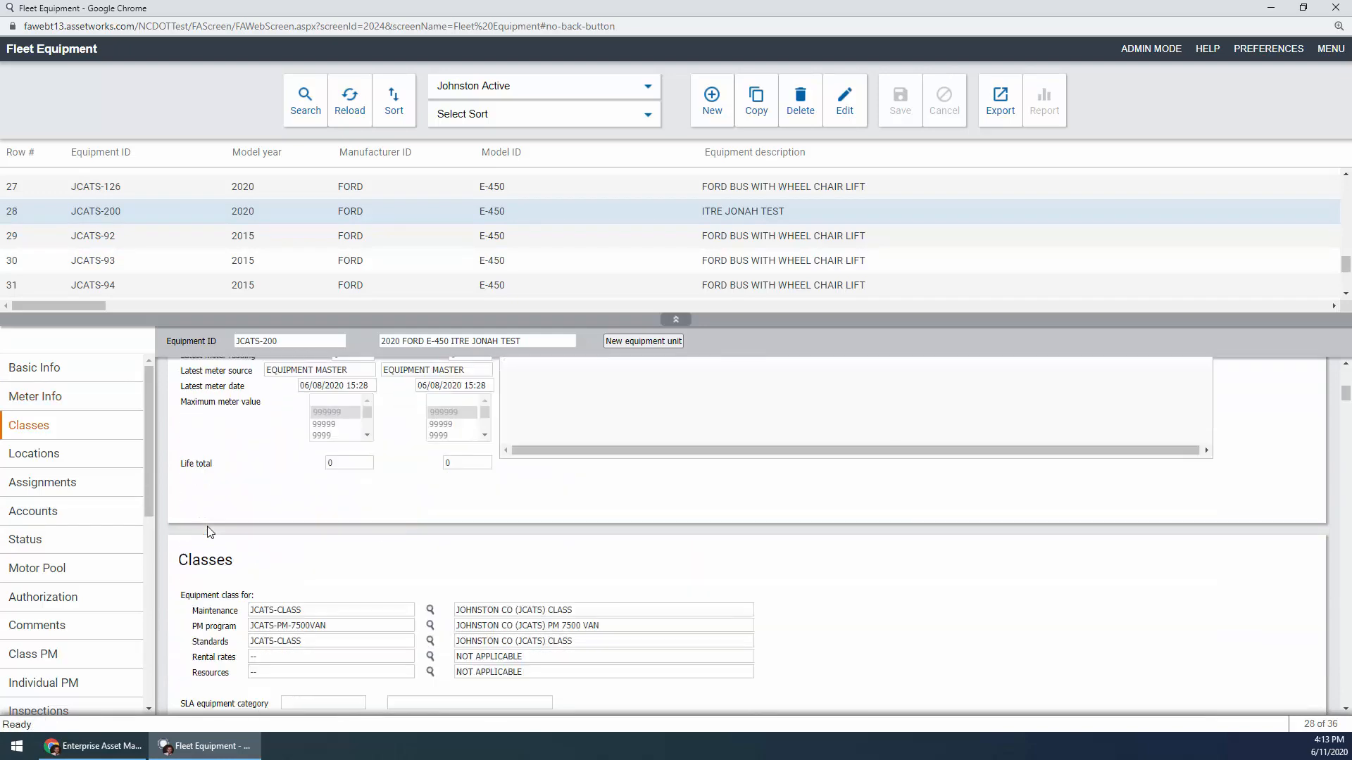
pyautogui.scroll(-5, 210, 532)
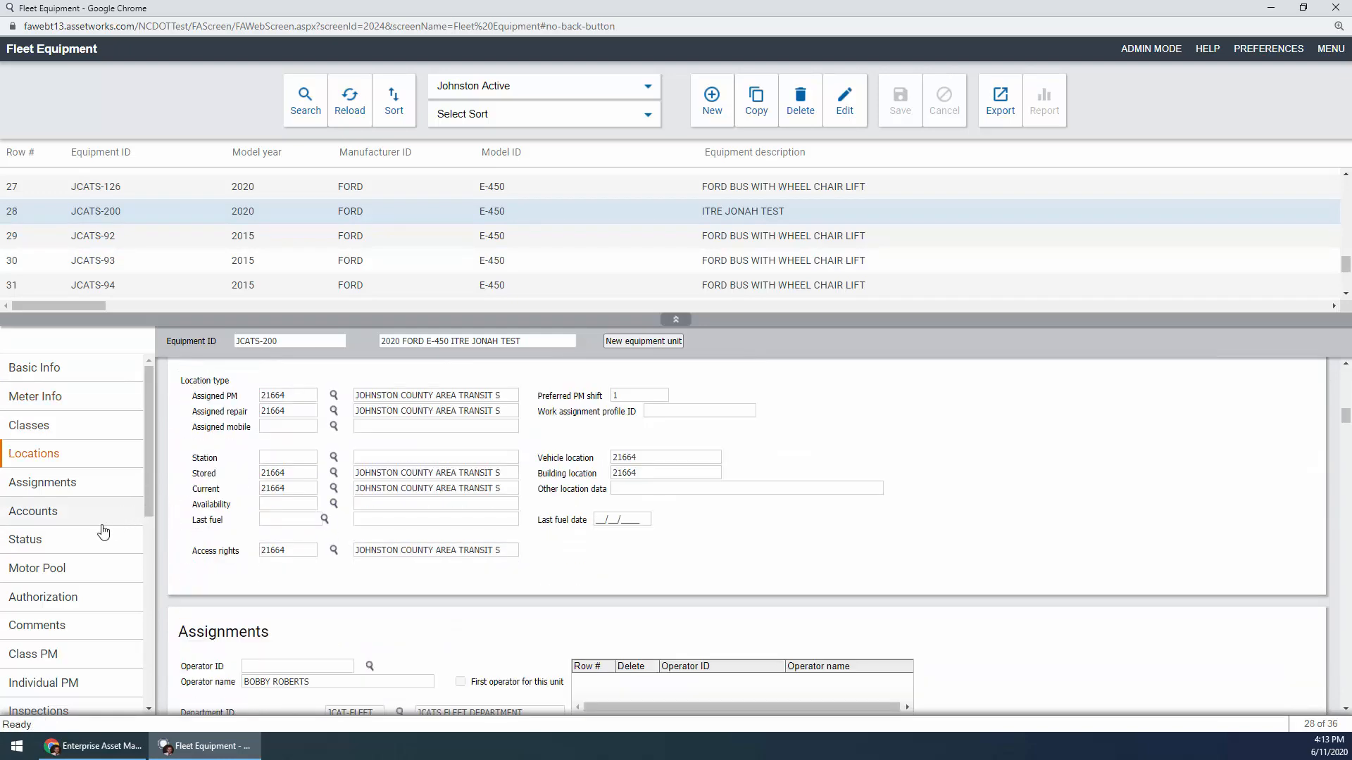
pyautogui.click(60, 541)
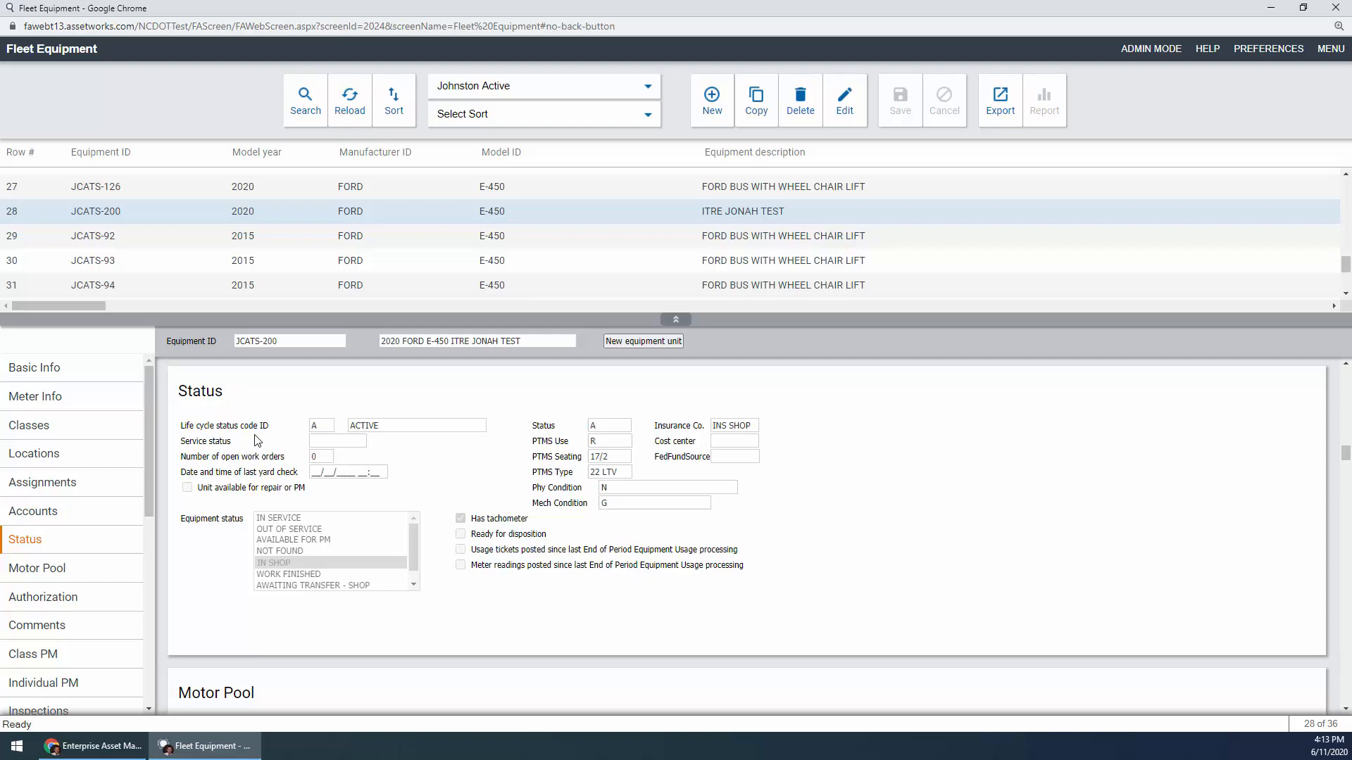
# Step: Start editing unit JCATS-200 and set its life cycle status code to R, Retired Awaiting Disposal
pyautogui.click(845, 98)
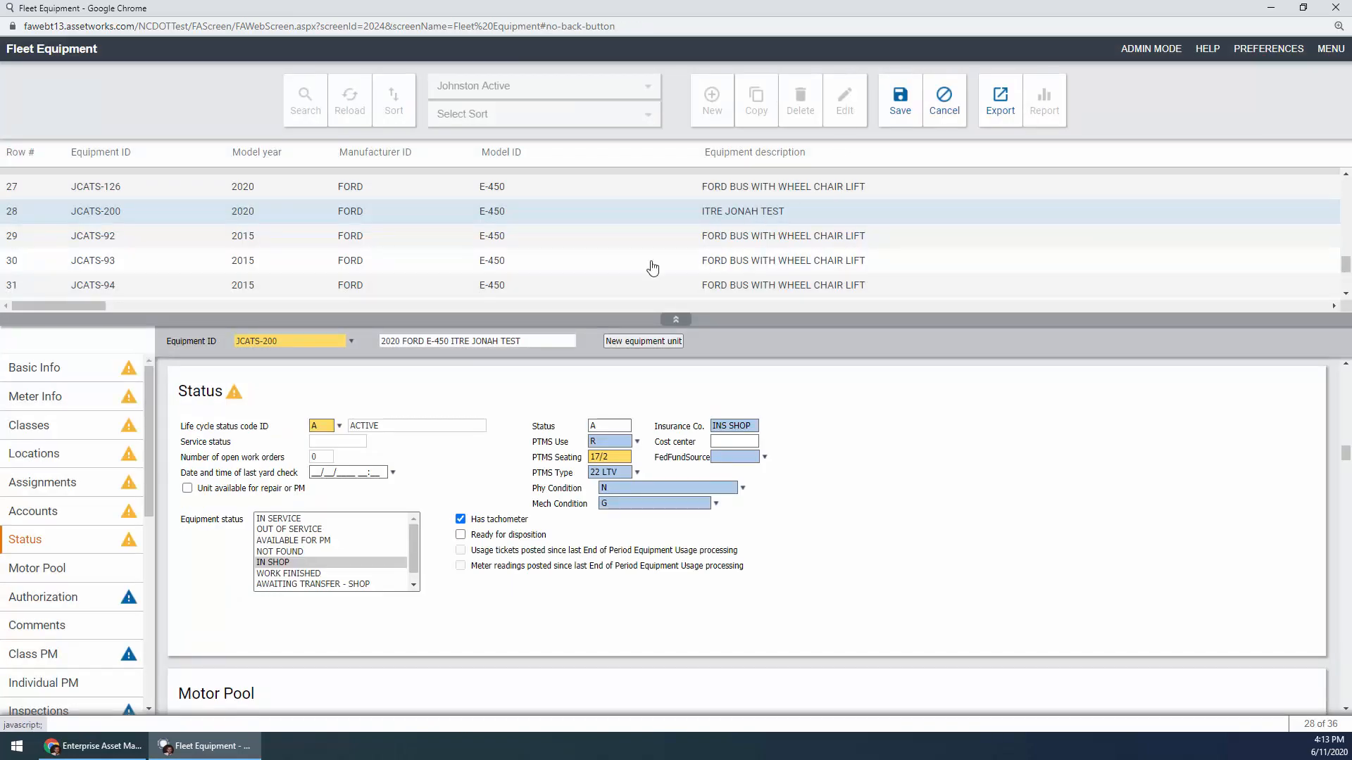
pyautogui.click(326, 427)
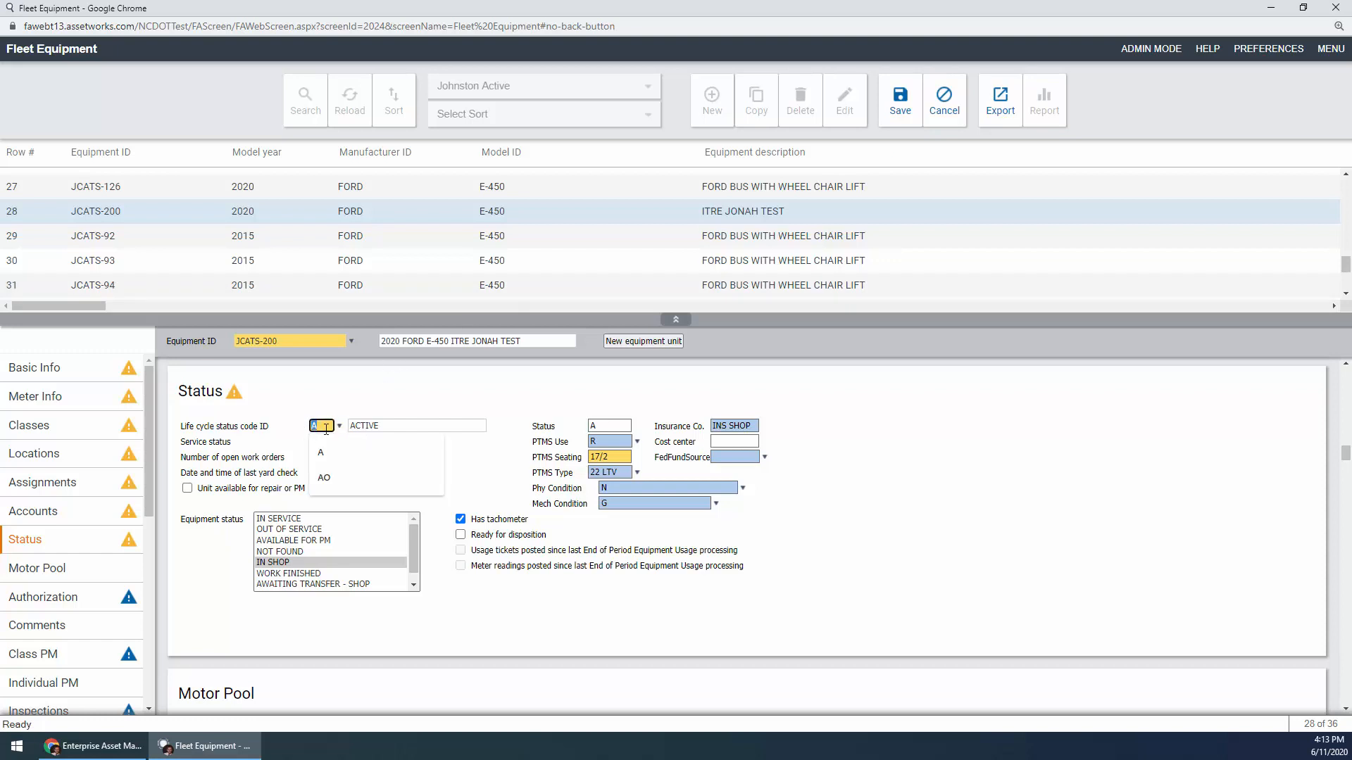
pyautogui.press('BackSpace')
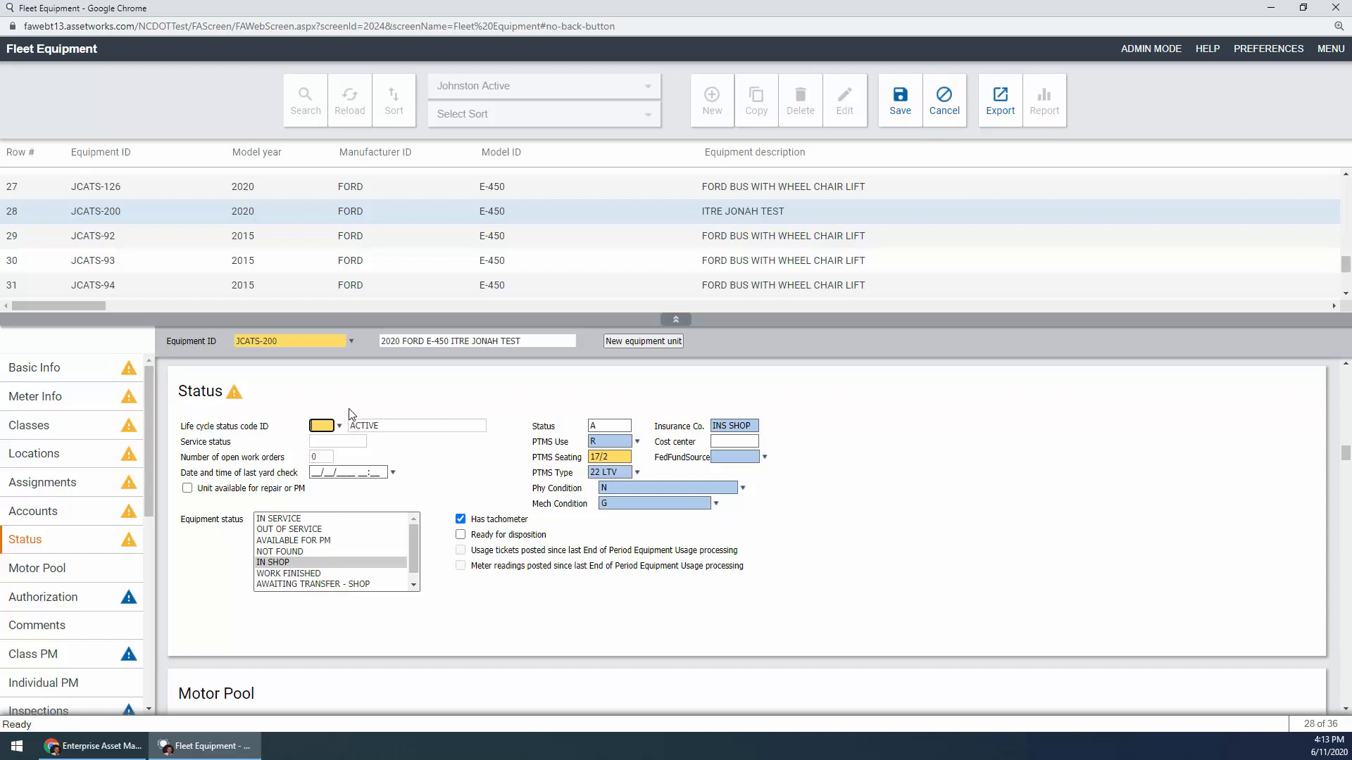
pyautogui.write('R')
pyautogui.click(326, 423)
pyautogui.press('BackSpace')
pyautogui.click(340, 428)
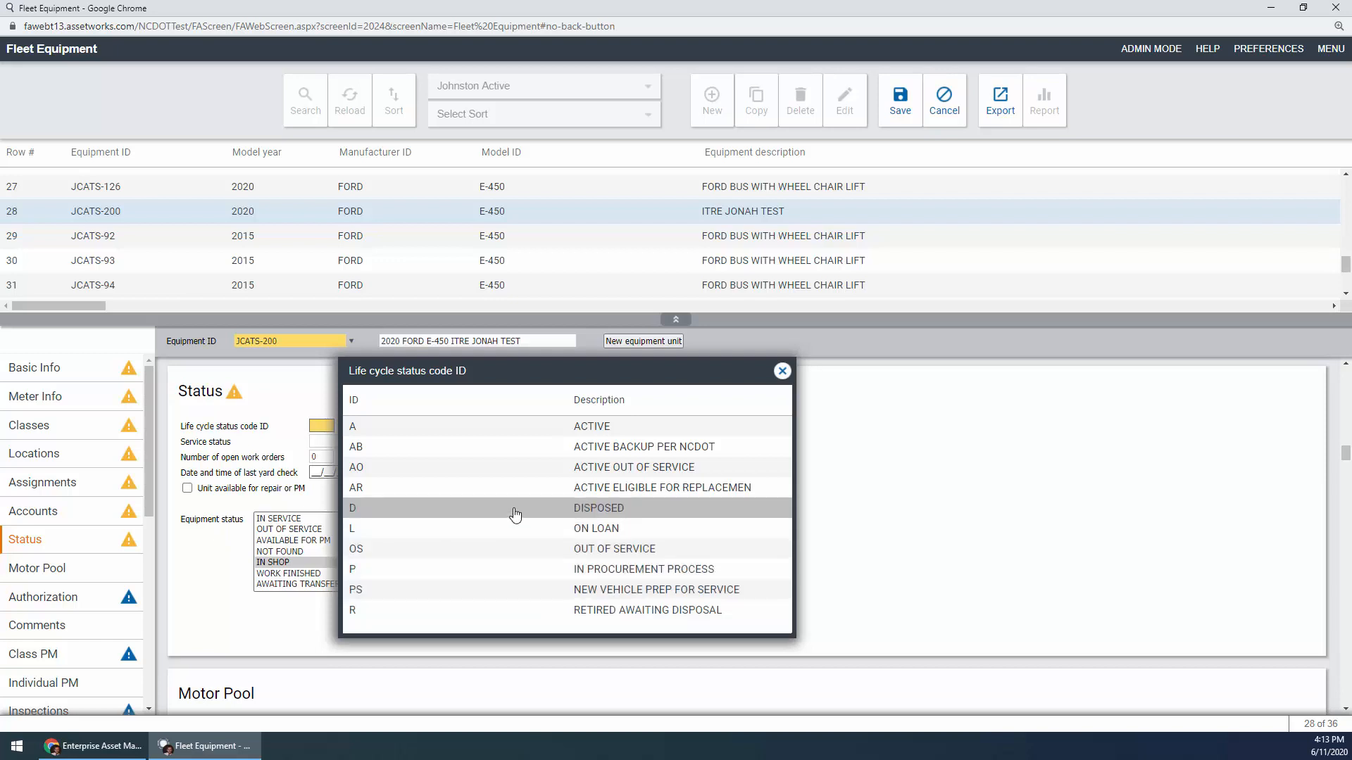
pyautogui.click(499, 609)
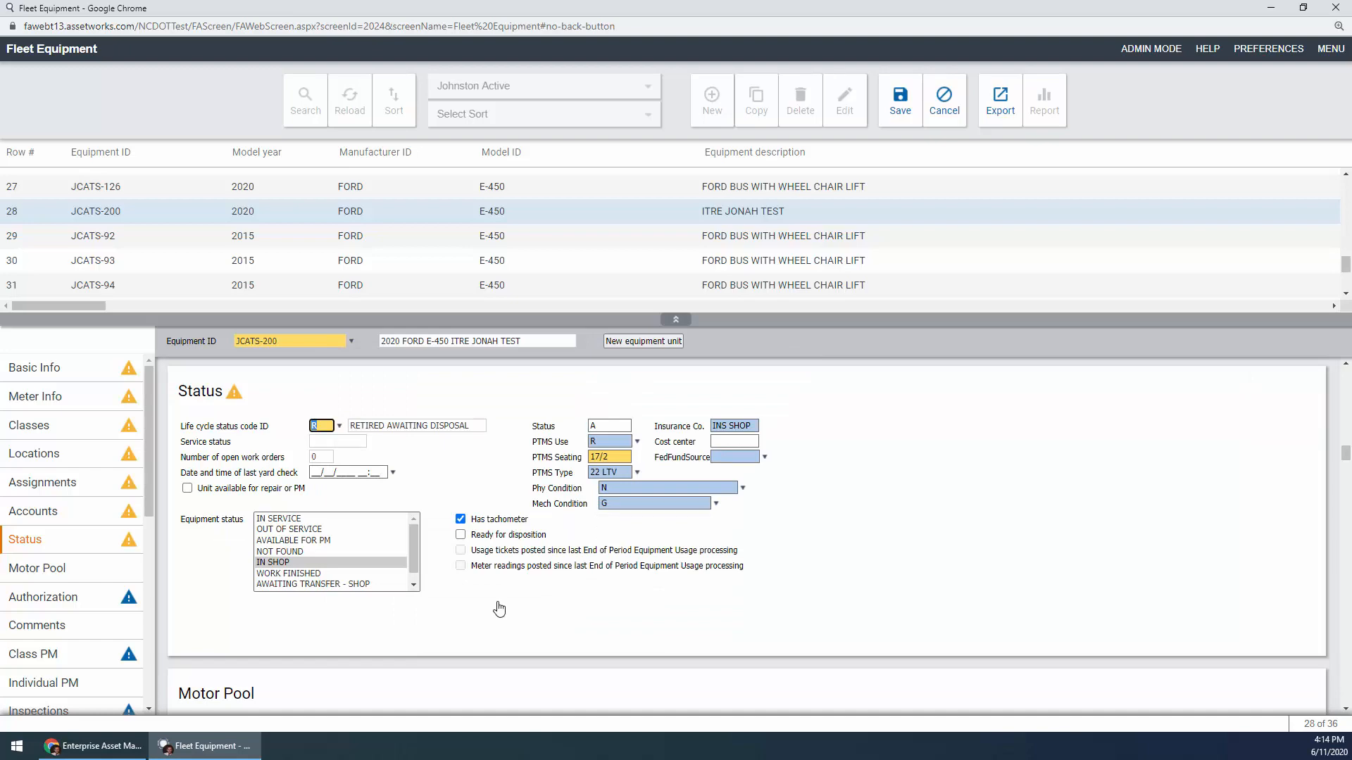
# Step: Set the retirement date to 06/11/2020 in the unit's Replacement/Disposition section
pyautogui.scroll(-3, 468, 607)
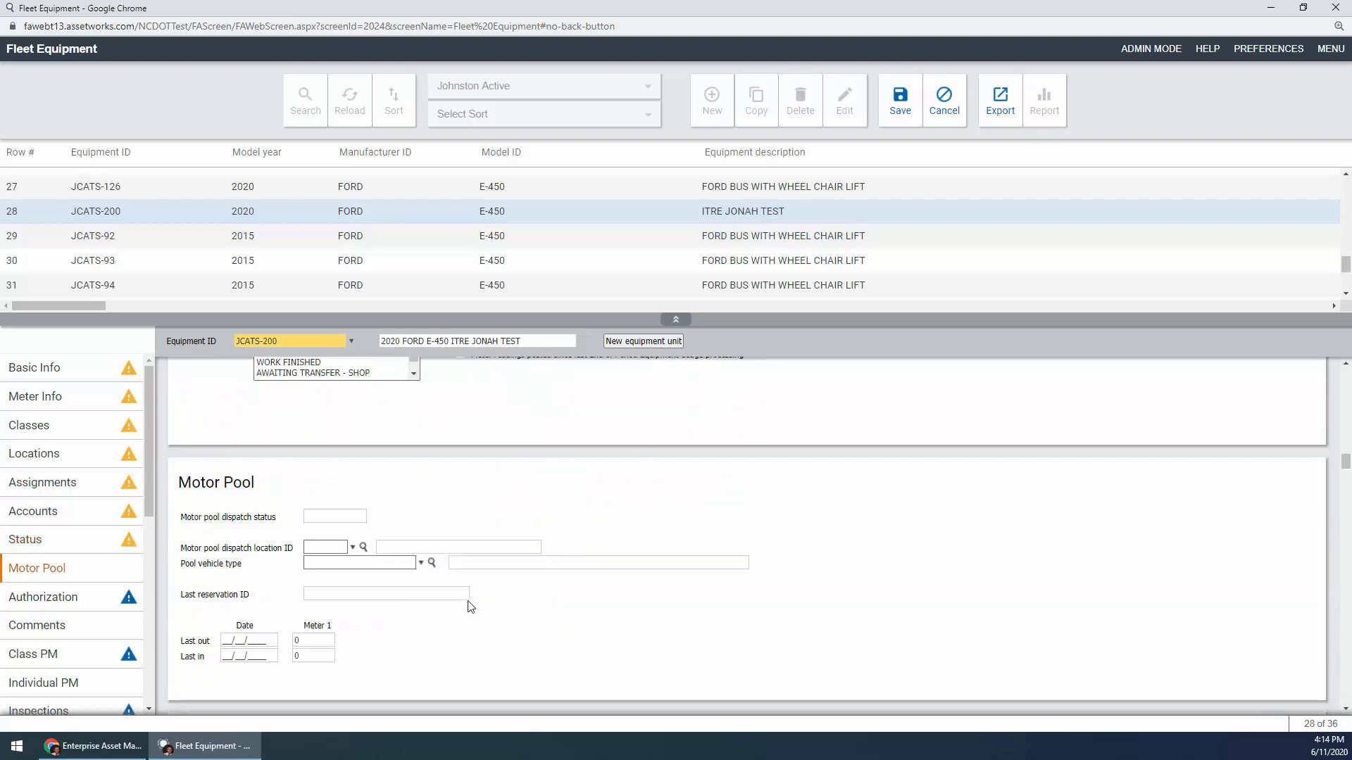
pyautogui.scroll(-12, 468, 606)
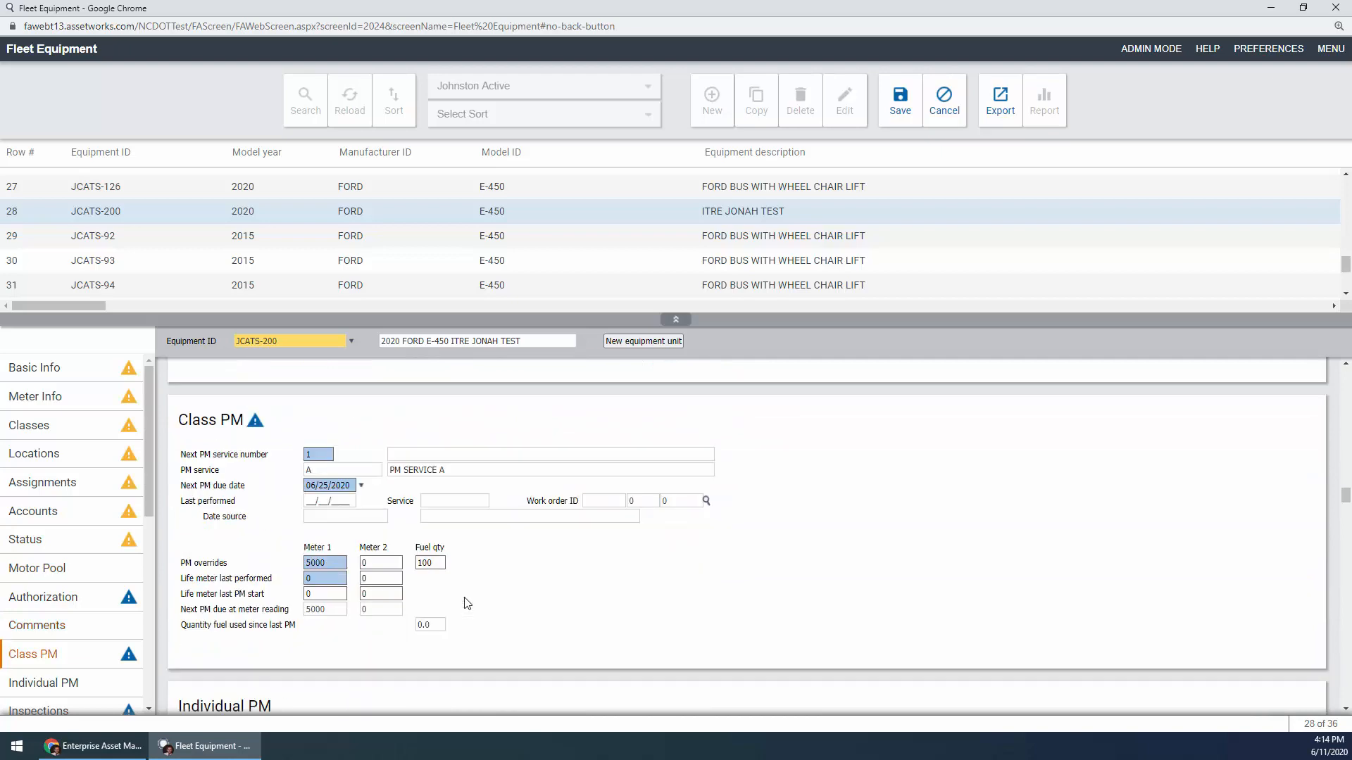
pyautogui.scroll(-5, 464, 603)
pyautogui.scroll(-15, 464, 598)
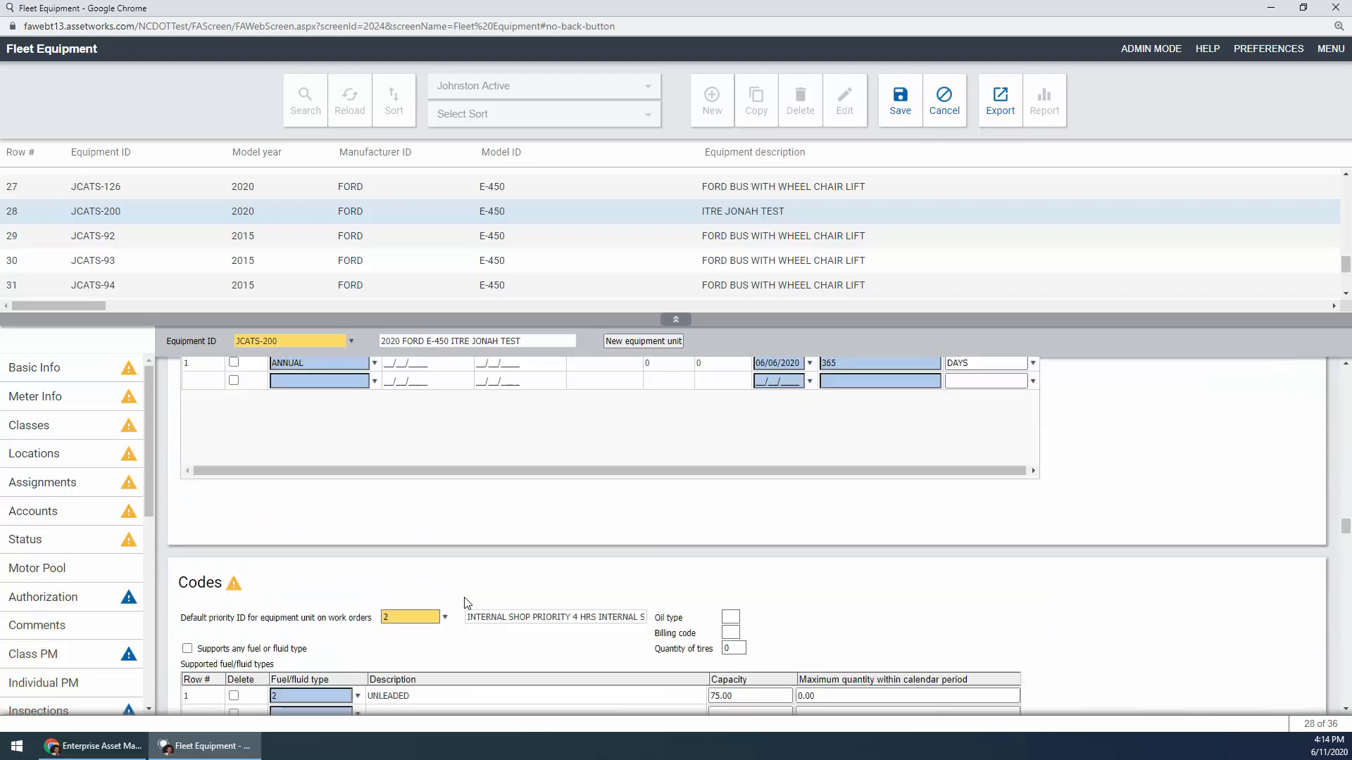
pyautogui.scroll(-8, 464, 604)
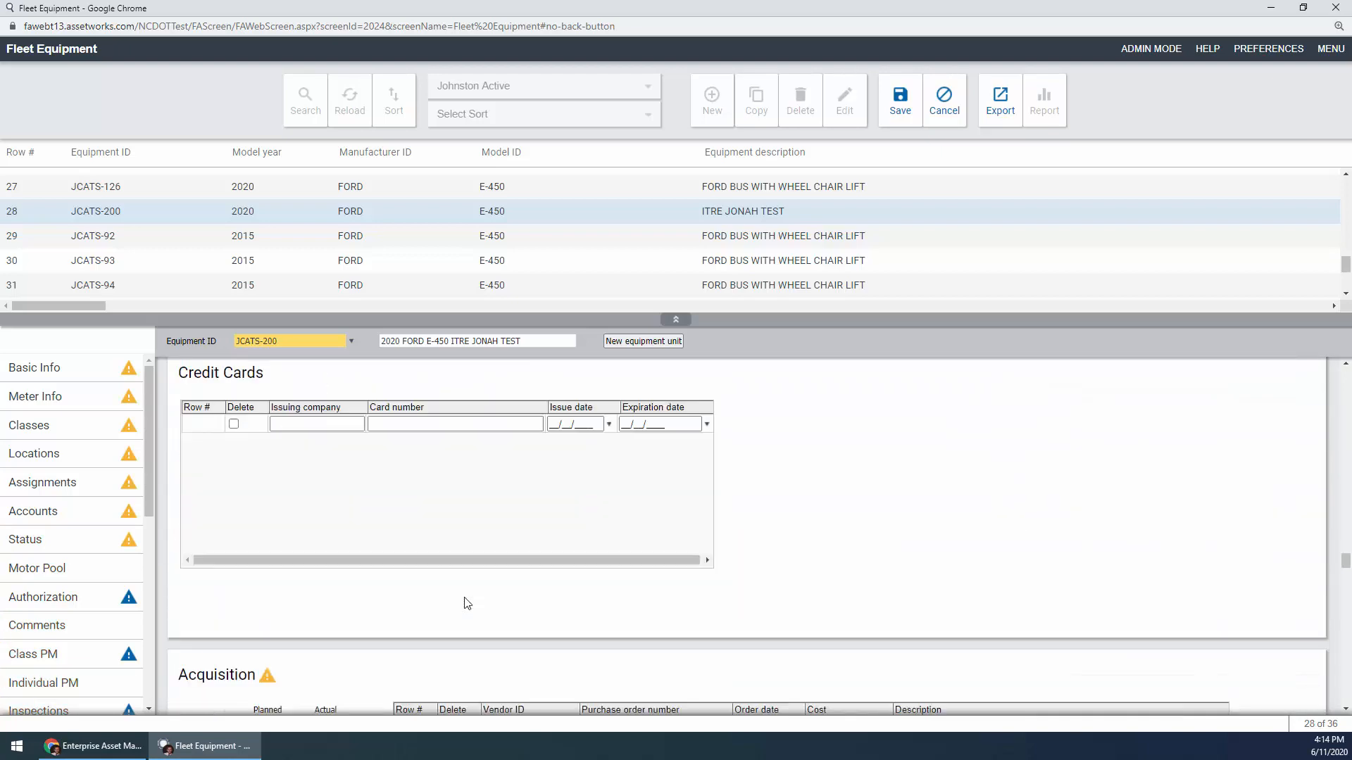
pyautogui.scroll(-10, 464, 603)
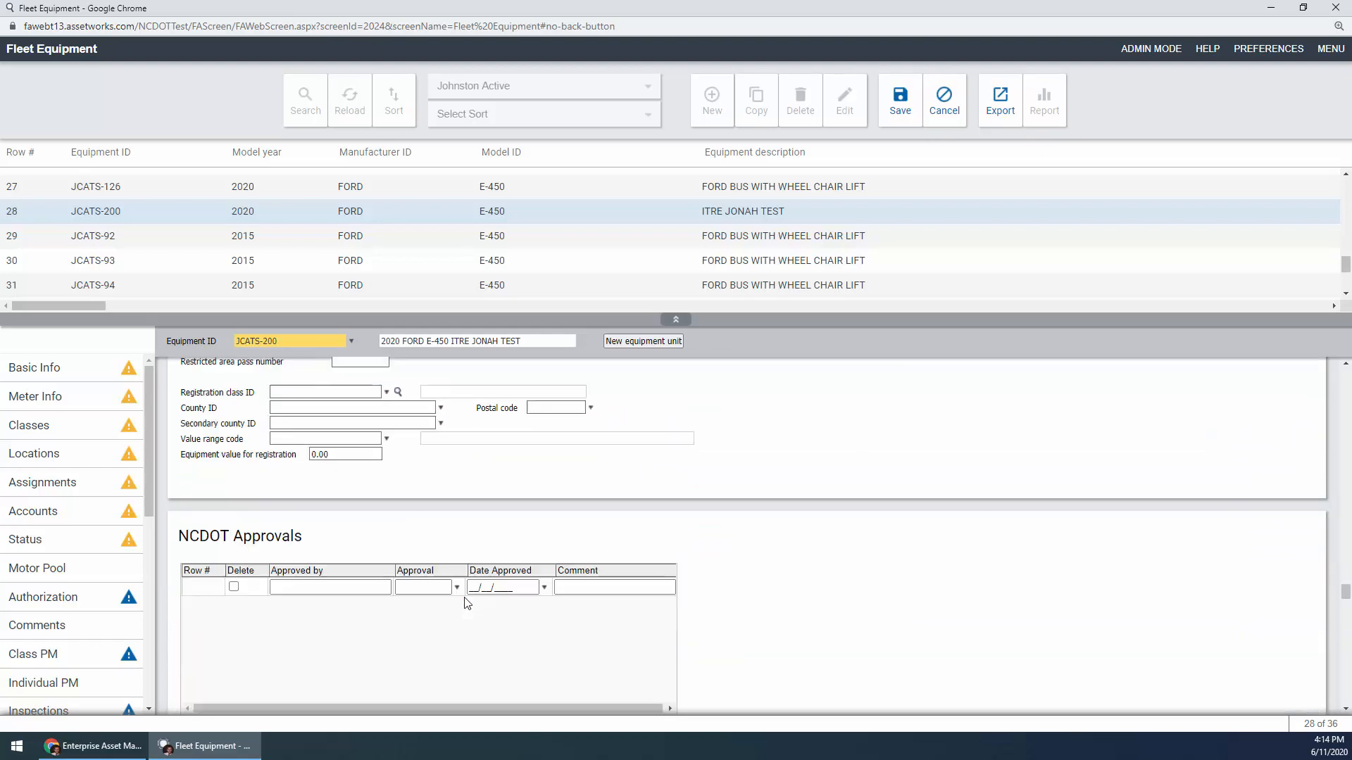
pyautogui.scroll(-6, 464, 601)
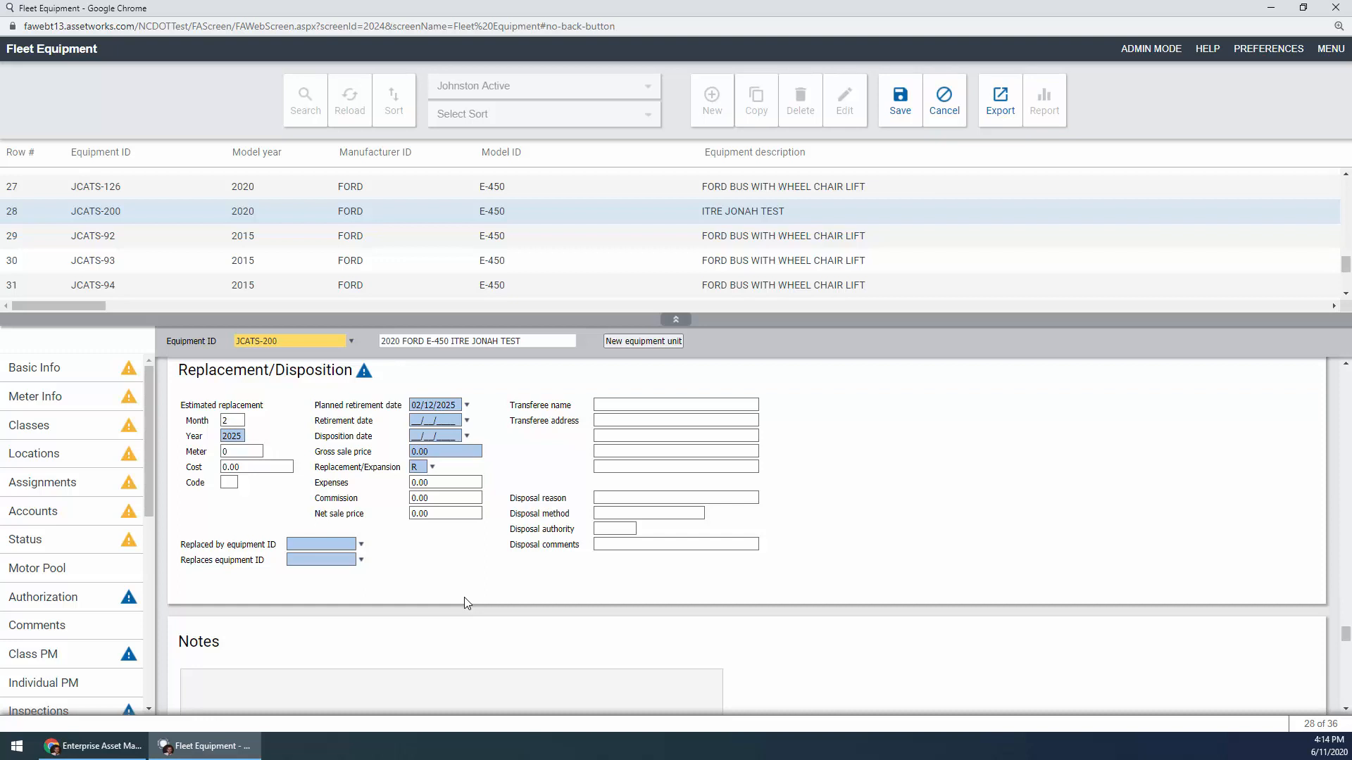
pyautogui.click(467, 421)
pyautogui.write('06112020')
pyautogui.click(498, 443)
pyautogui.click(450, 436)
pyautogui.click(520, 453)
# Step: Look up JCATS units for the Replaced by equipment ID, choose JCATS-126 and try to save unit JCATS-200
pyautogui.click(349, 544)
pyautogui.write('jcats')
pyautogui.click(360, 545)
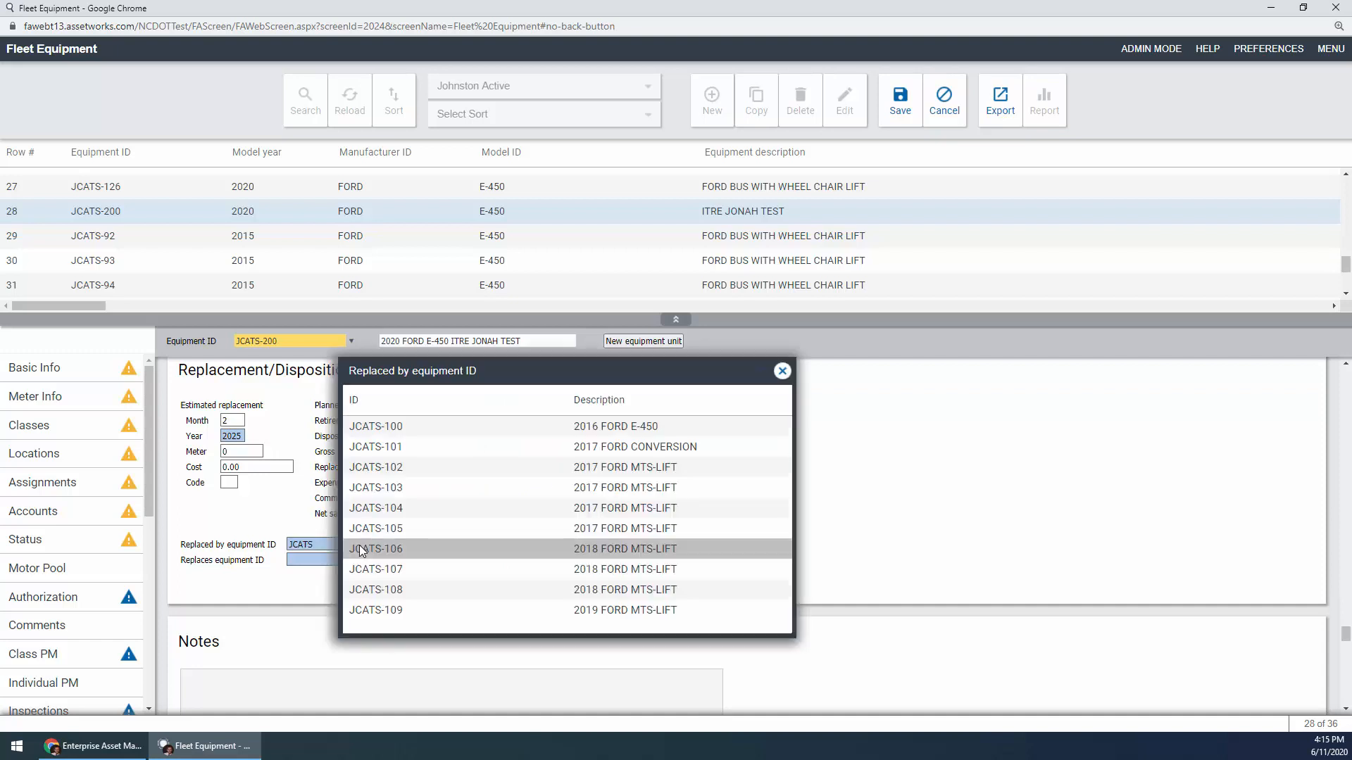
pyautogui.scroll(-4, 442, 539)
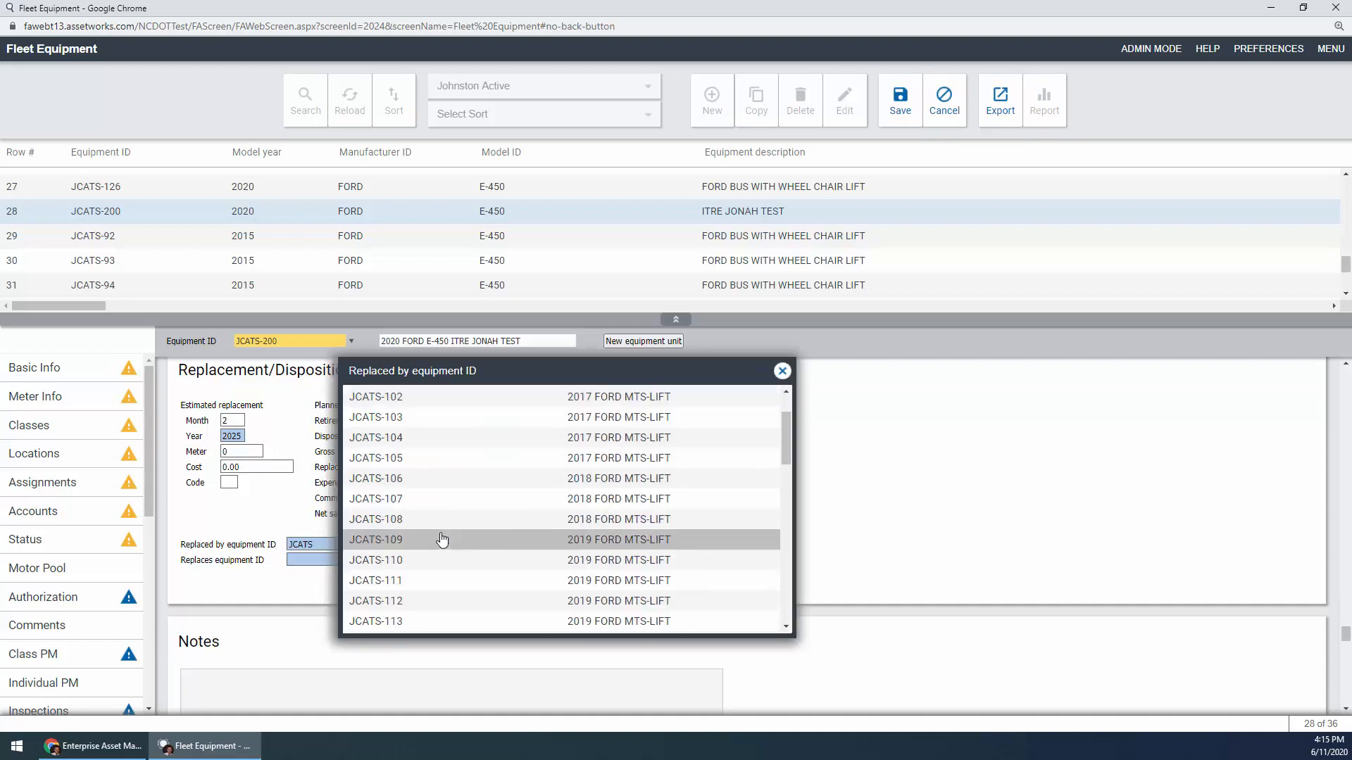
pyautogui.scroll(-2, 441, 540)
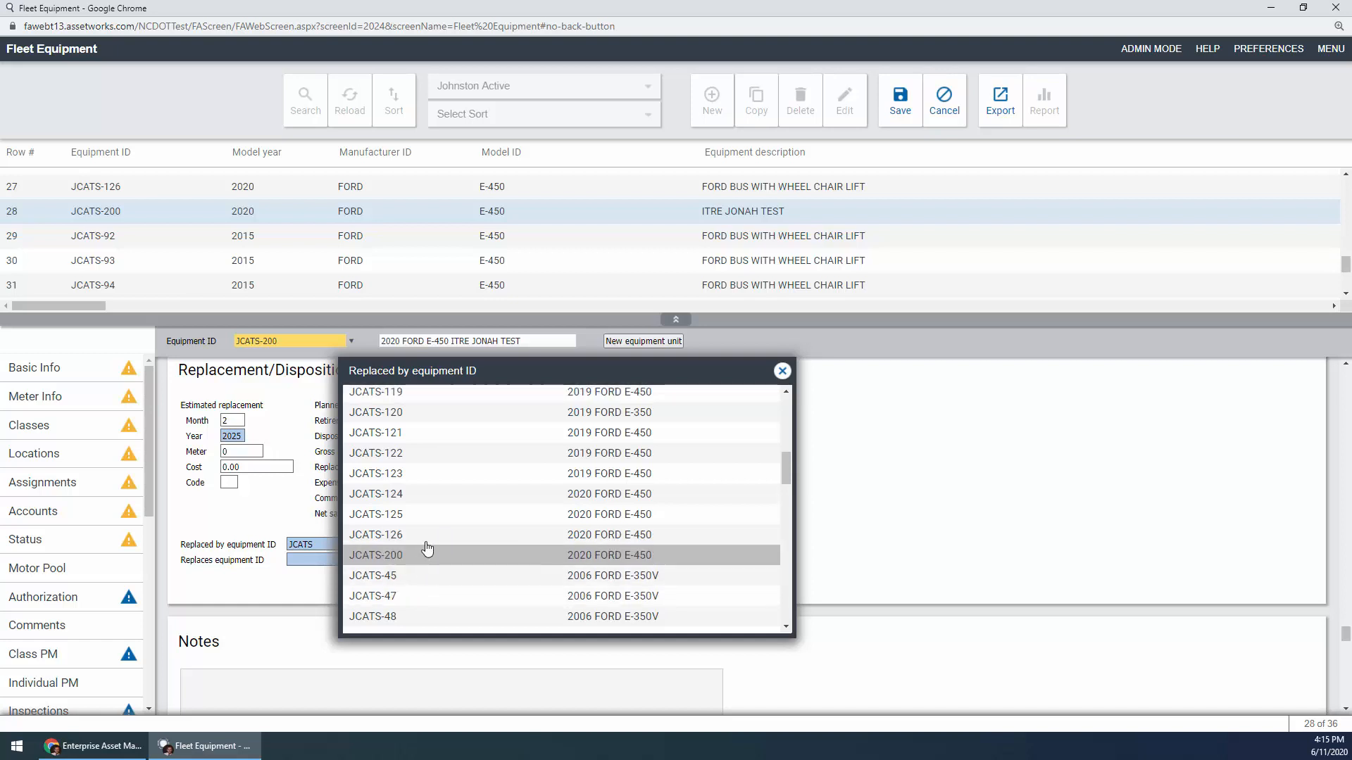
pyautogui.click(426, 535)
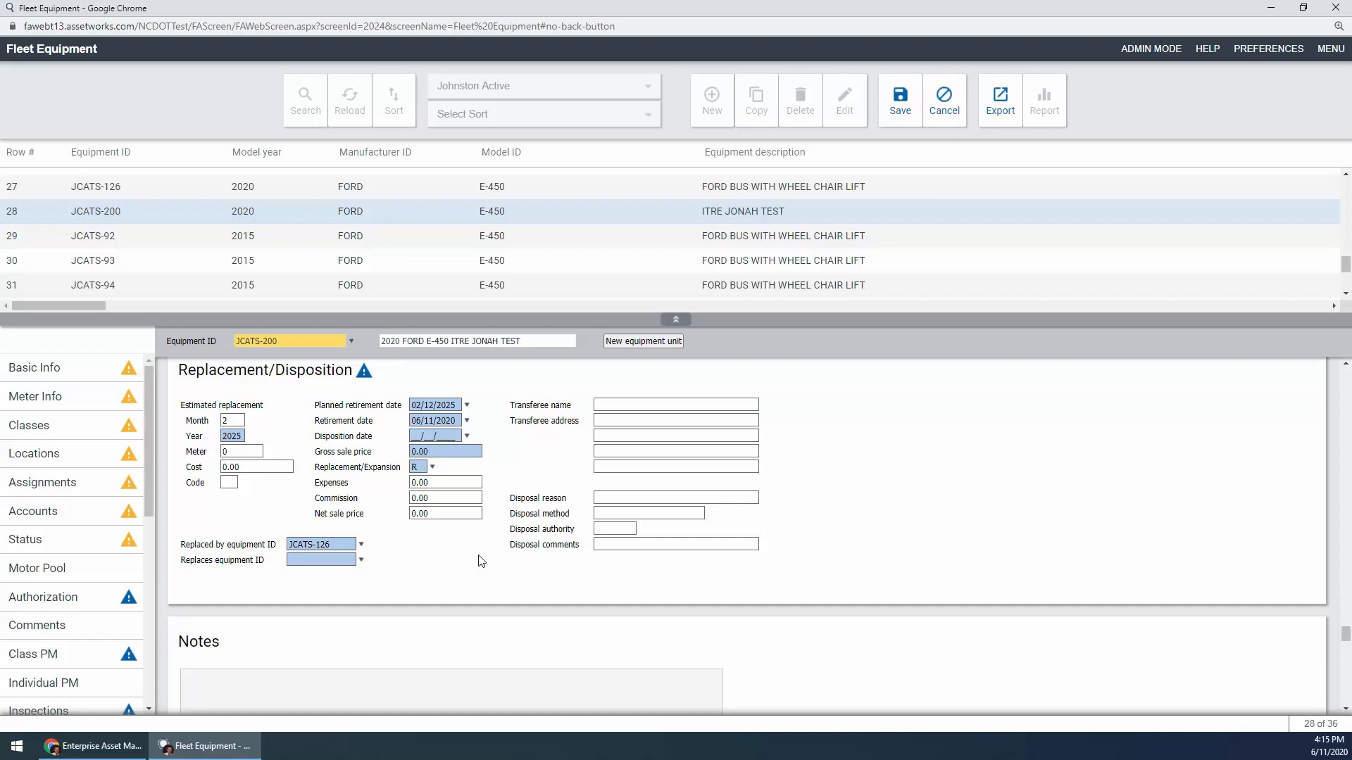
pyautogui.click(900, 105)
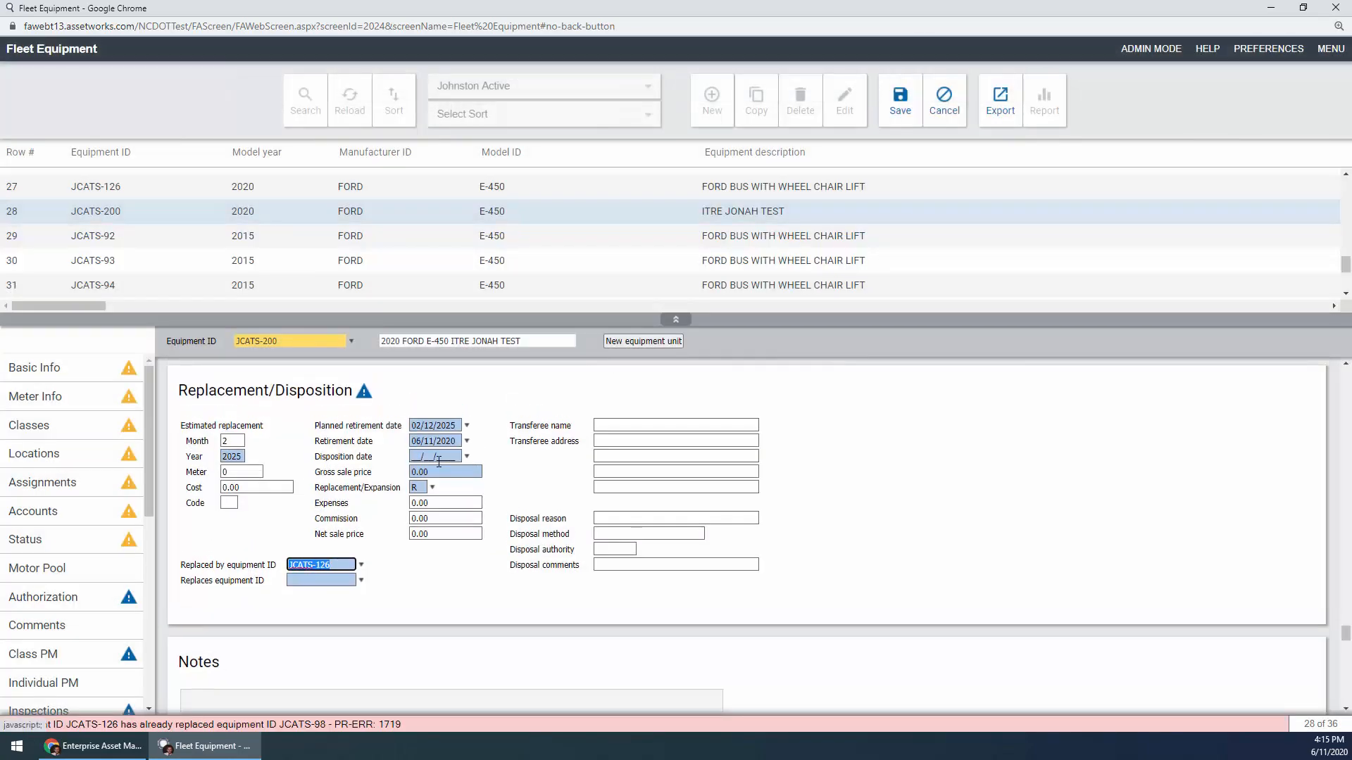
# Step: Clear the Replaced by equipment ID of unit JCATS-200 and save the record
pyautogui.moveTo(337, 566)
pyautogui.press('BackSpace')
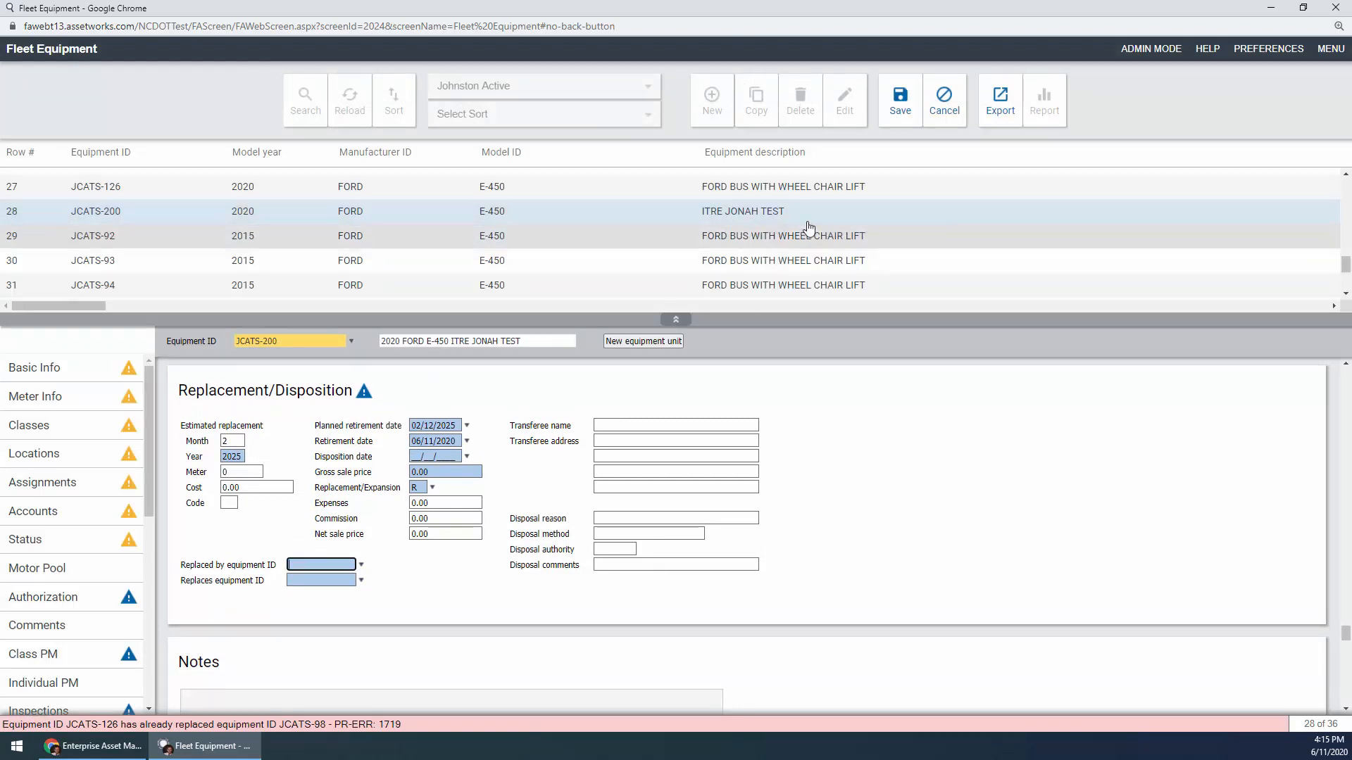
pyautogui.click(893, 106)
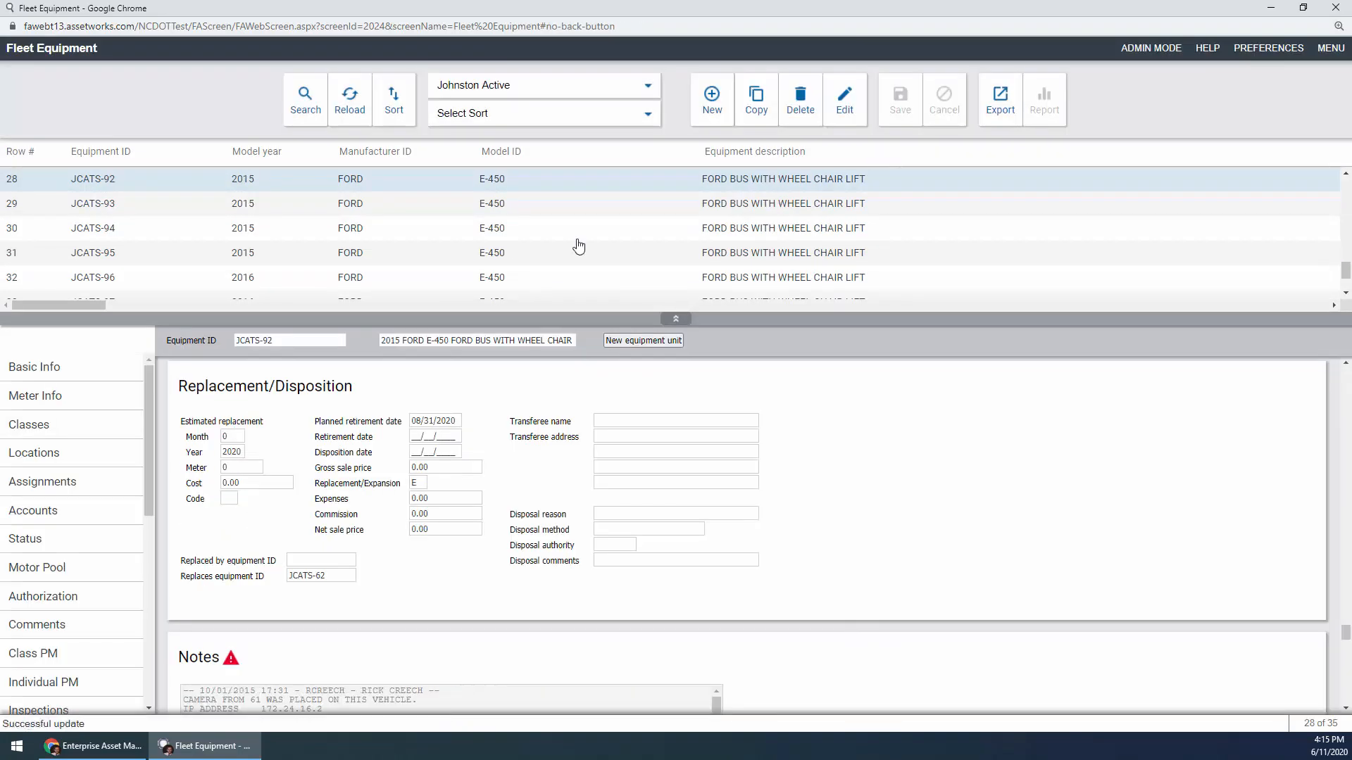
# Step: Look through the filtered fleet equipment list to check whether unit JCATS-200 is still included
pyautogui.scroll(-1, 572, 238)
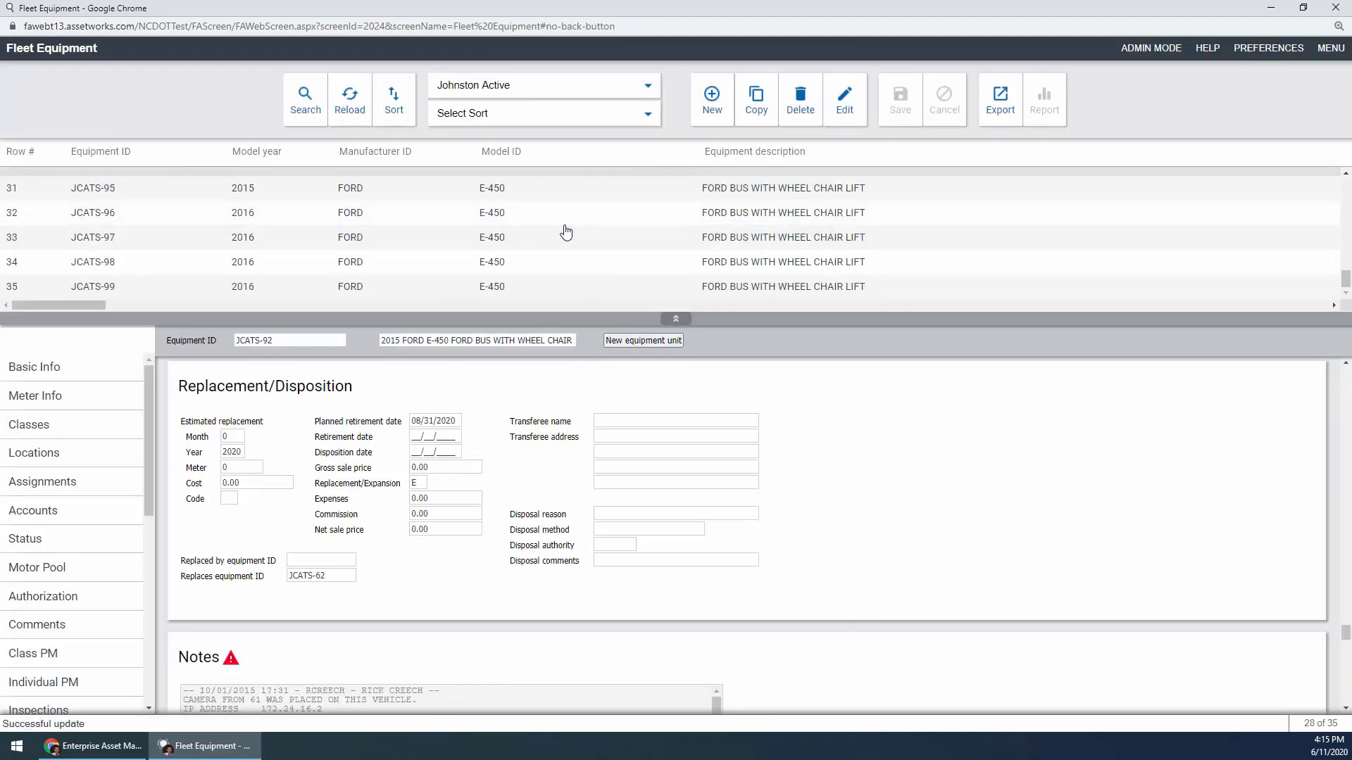
pyautogui.moveTo(513, 315); pyautogui.dragTo(513, 340)
pyautogui.scroll(6, 556, 278)
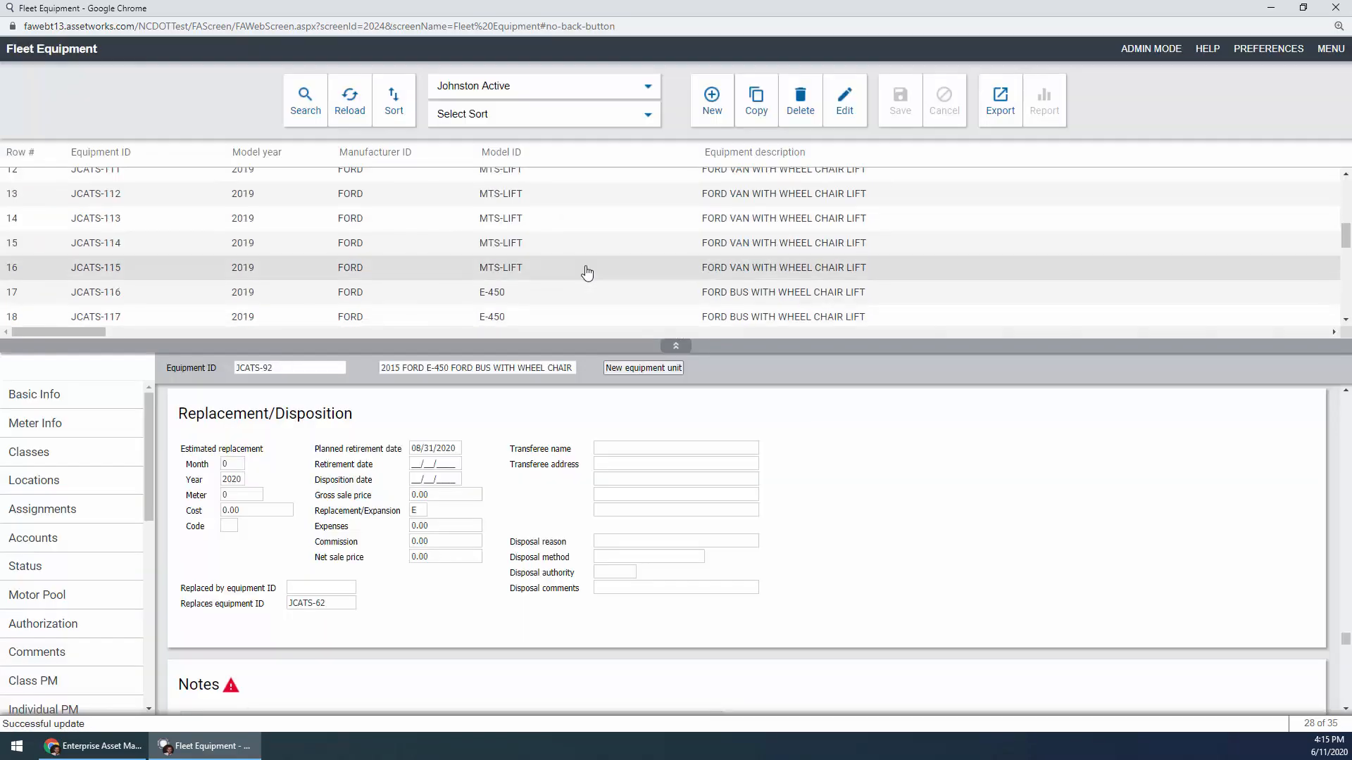
pyautogui.scroll(4, 587, 273)
pyautogui.scroll(-10, 585, 272)
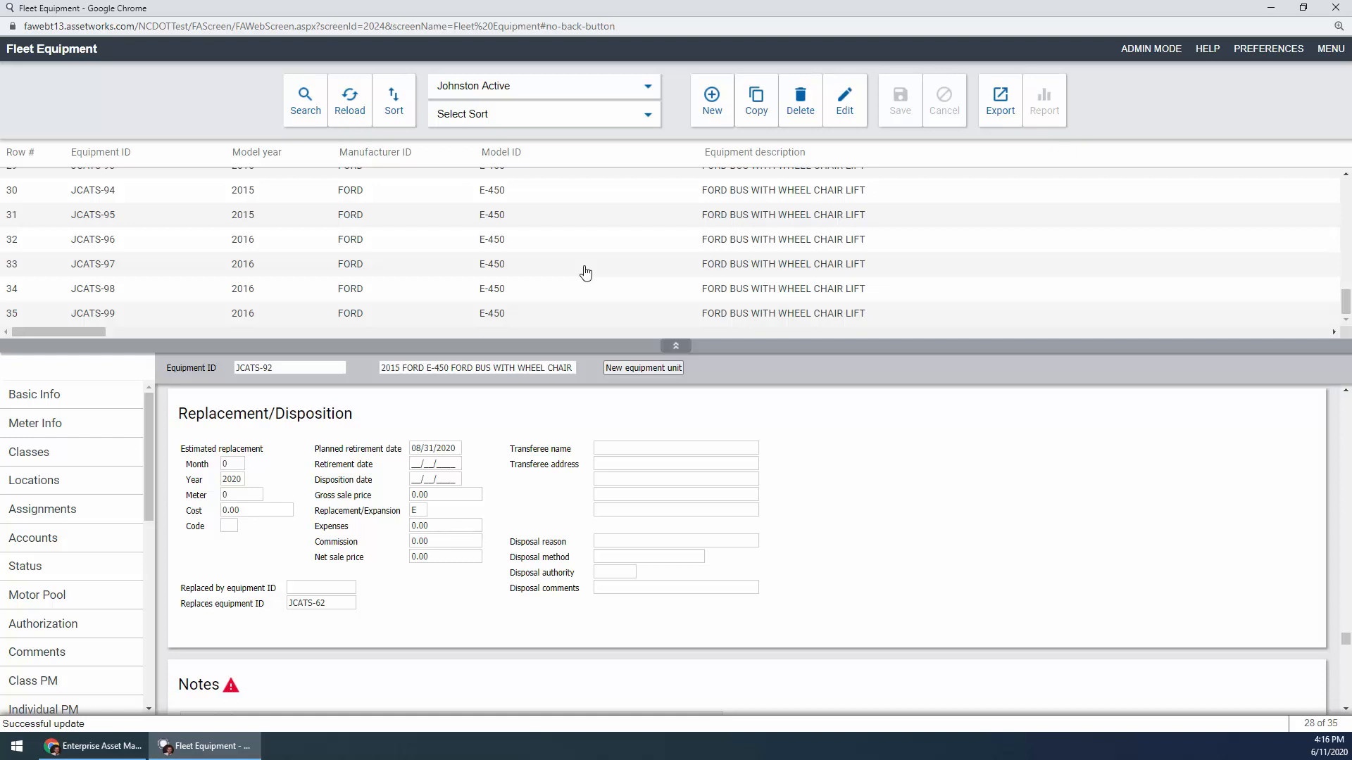
# Step: Switch to the Enterprise Asset Management portal, view its Helpful Documents page and return to the home page
pyautogui.click(1338, 12)
pyautogui.click(105, 753)
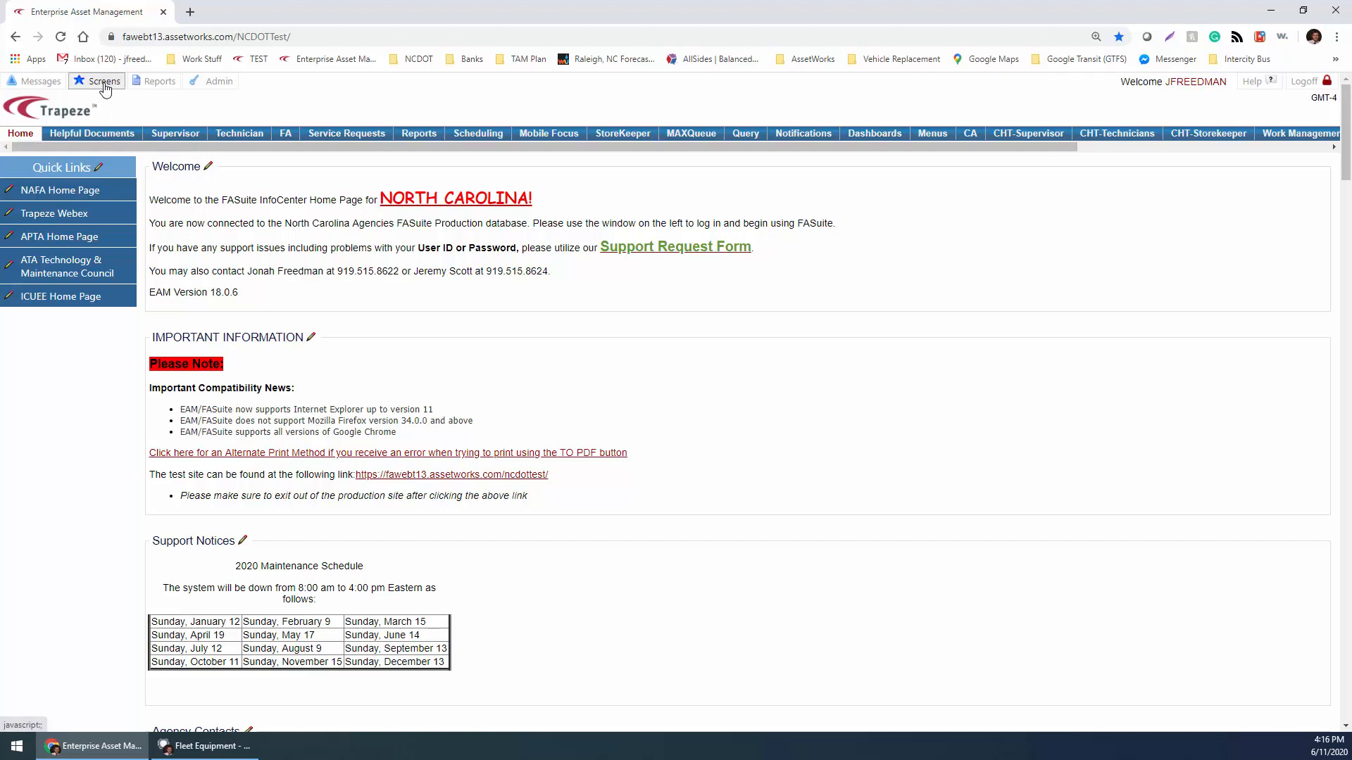
pyautogui.click(101, 135)
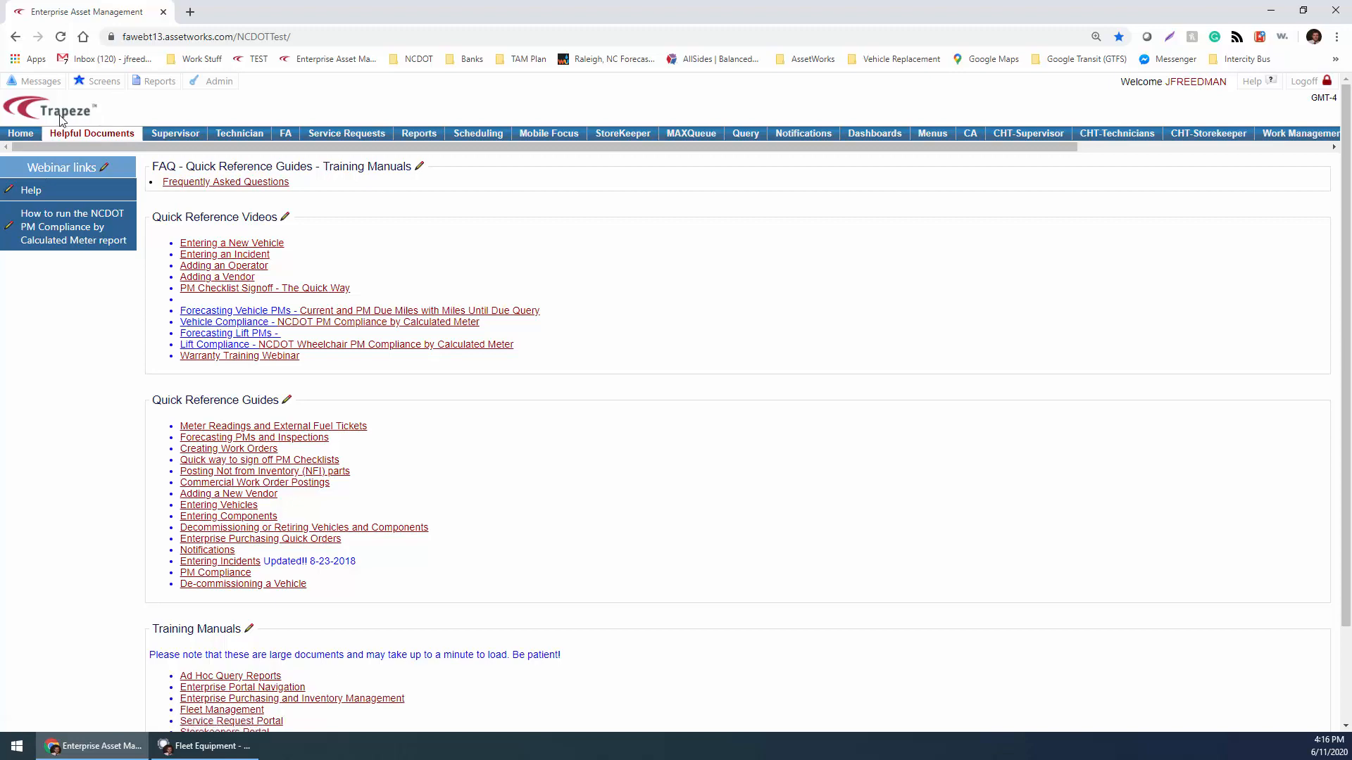
pyautogui.click(21, 133)
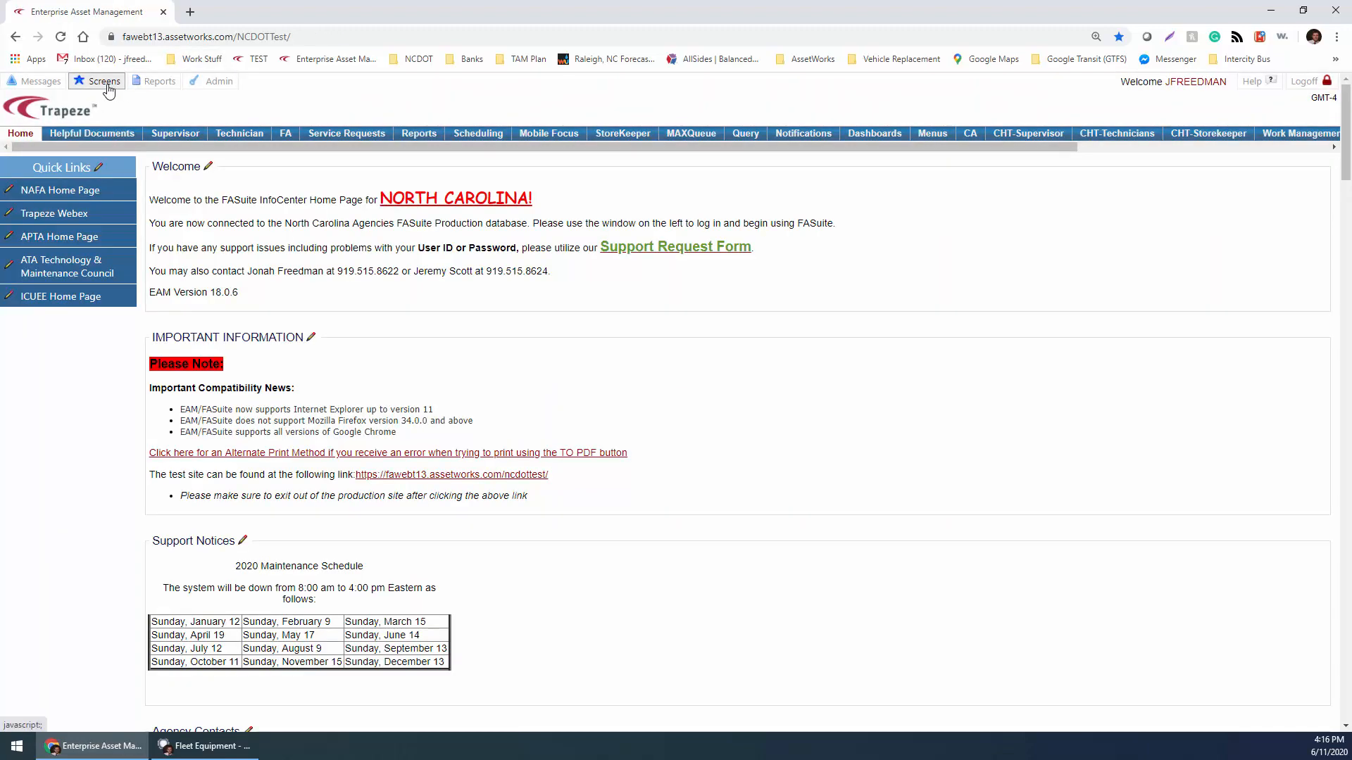
# Step: Search the portal's screens for components, open Components - Primary Information from the favorites and maximize its window
pyautogui.click(104, 82)
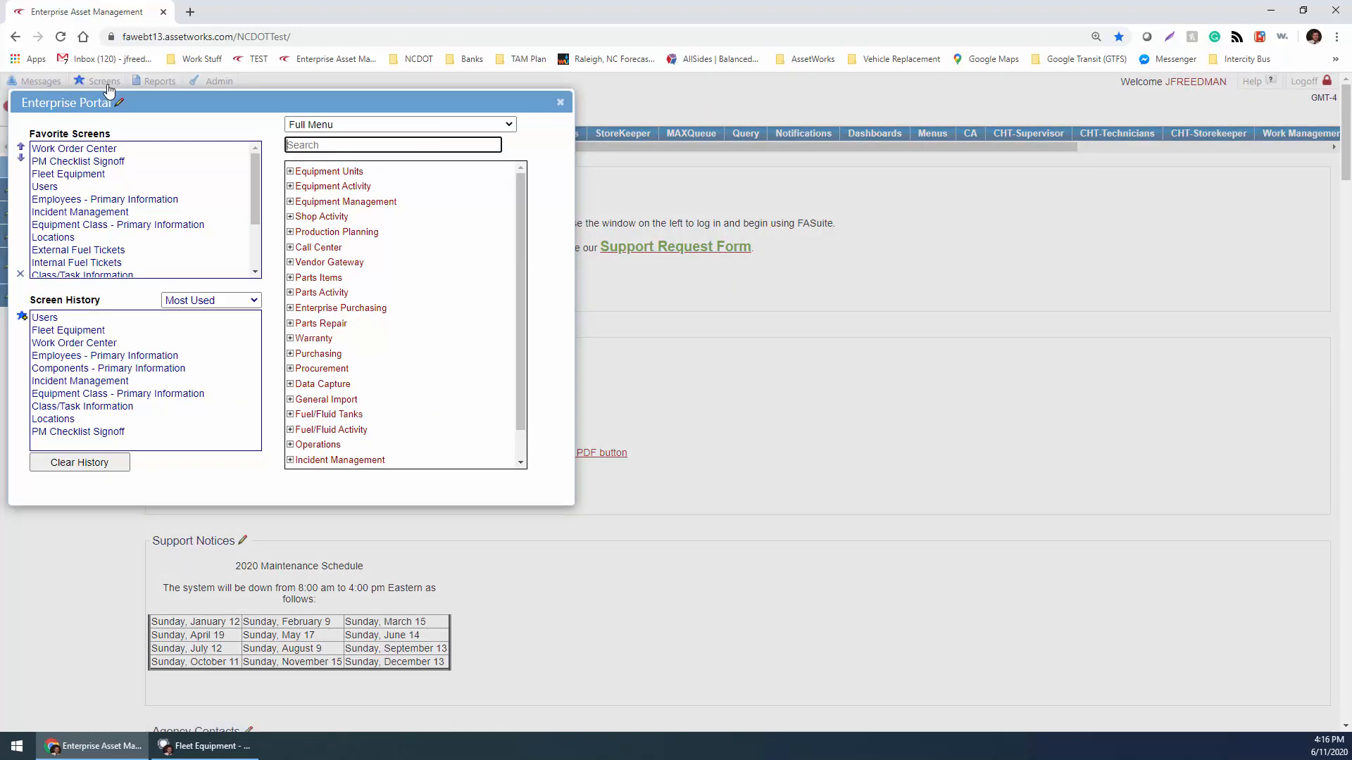
pyautogui.write('components')
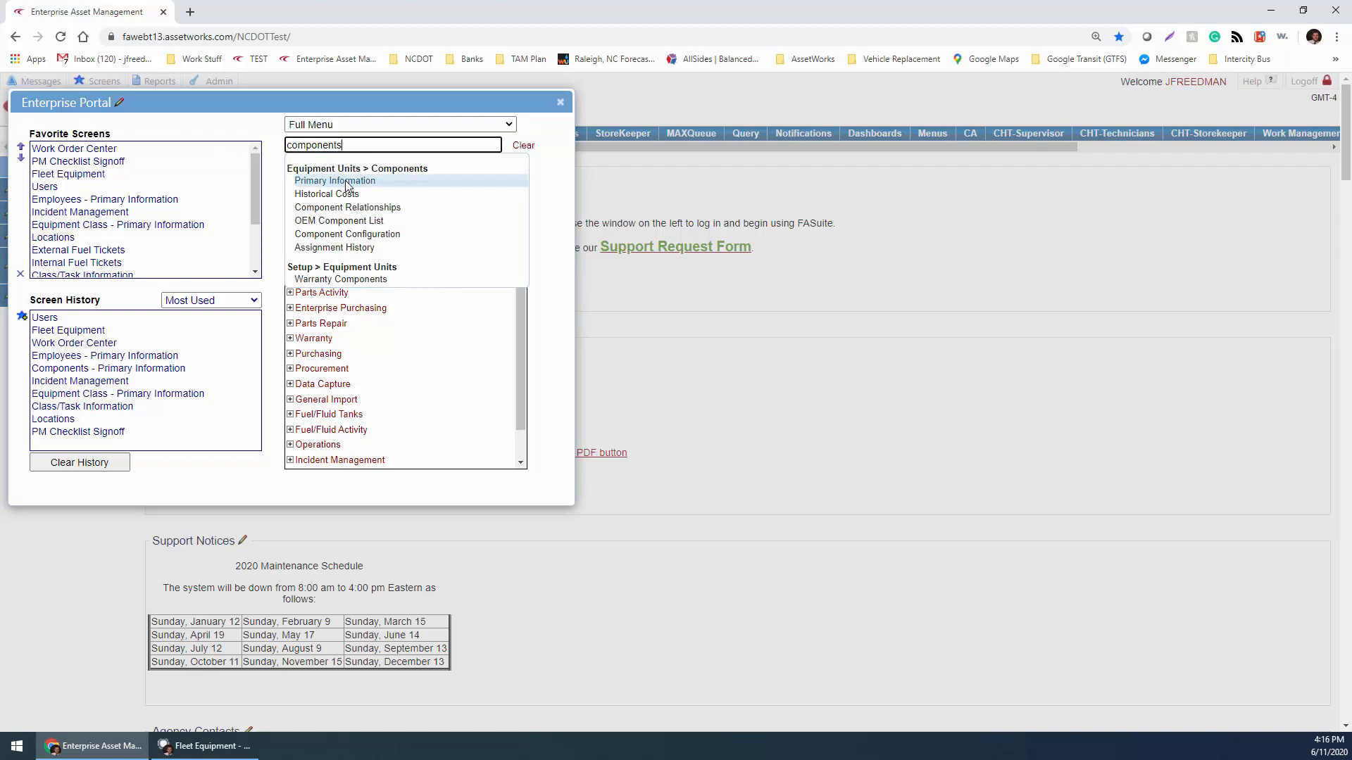
pyautogui.scroll(-2, 141, 240)
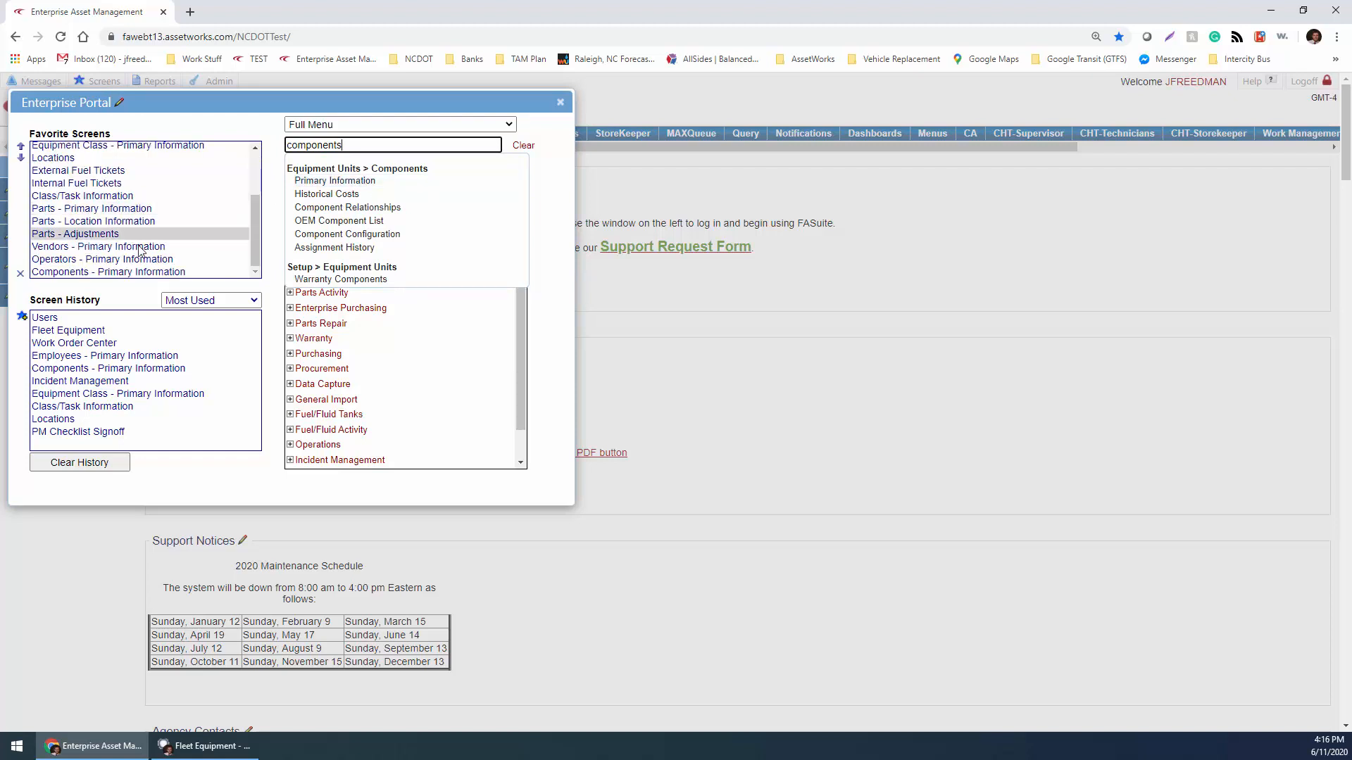
pyautogui.click(139, 274)
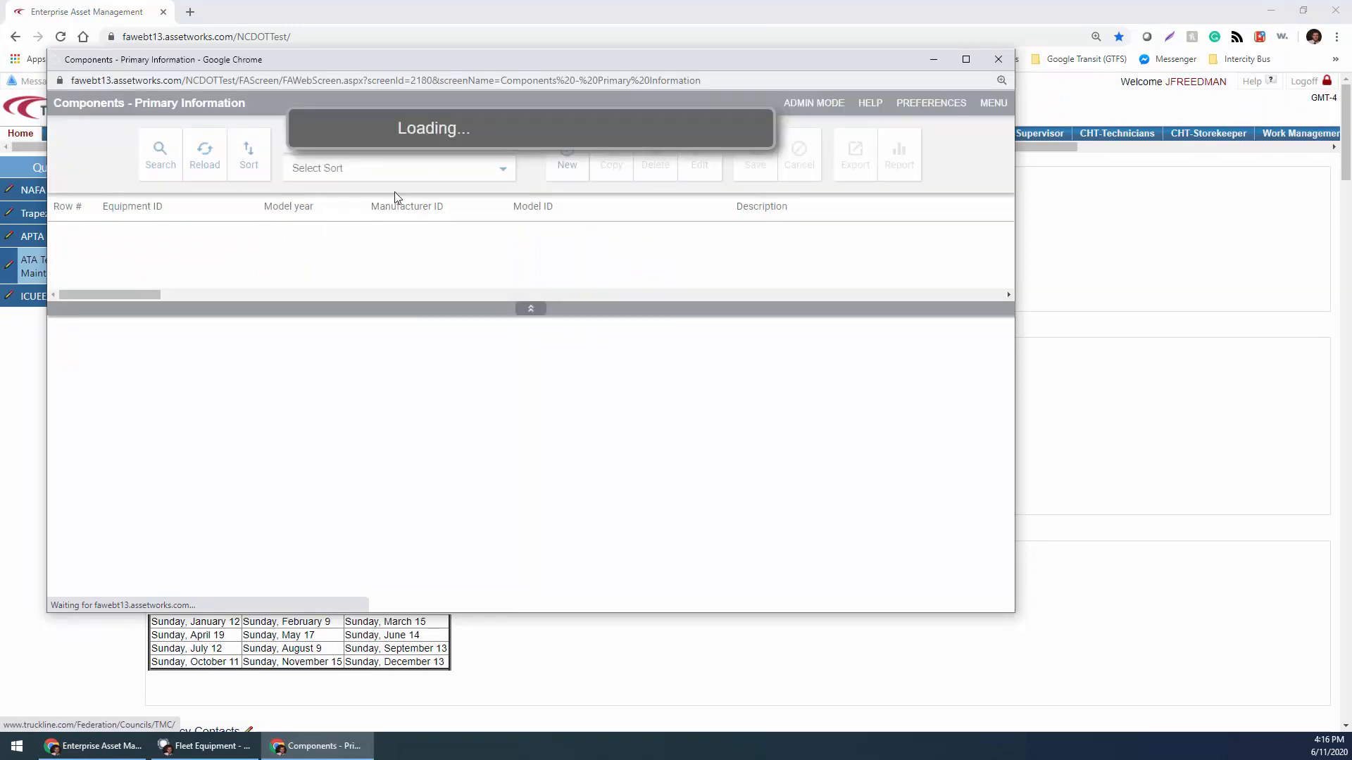
pyautogui.moveTo(480, 66); pyautogui.dragTo(443, 2)
# Step: Filter the components list with the saved filter JCATS Active
pyautogui.click(302, 97)
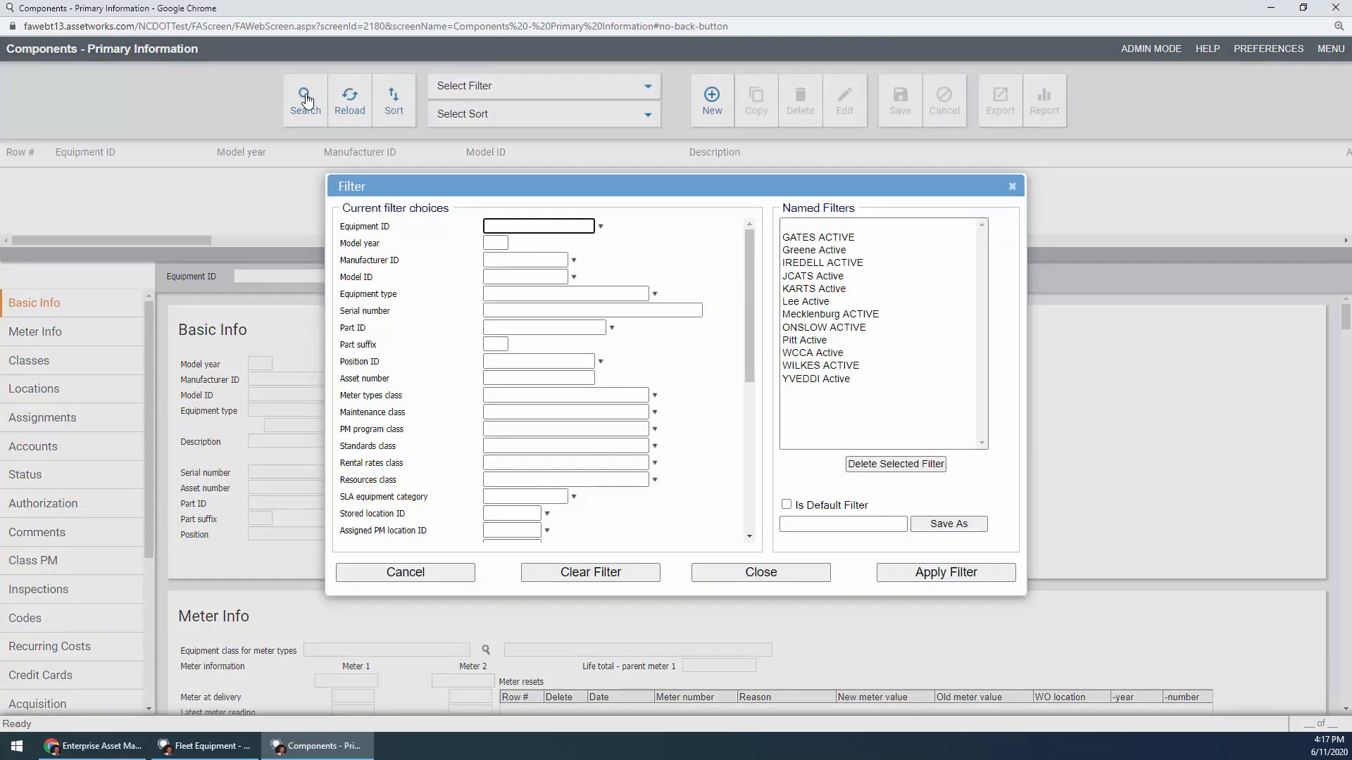
pyautogui.click(835, 277)
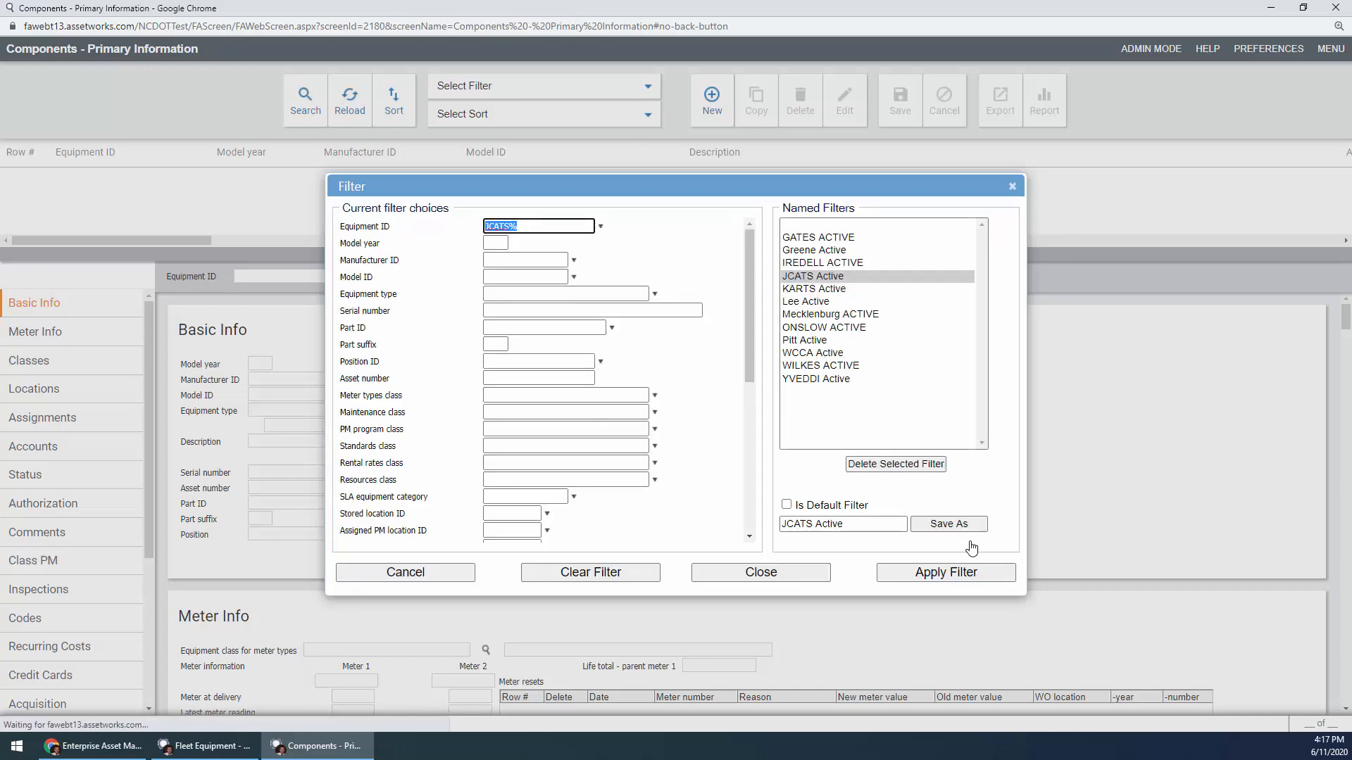
pyautogui.click(945, 574)
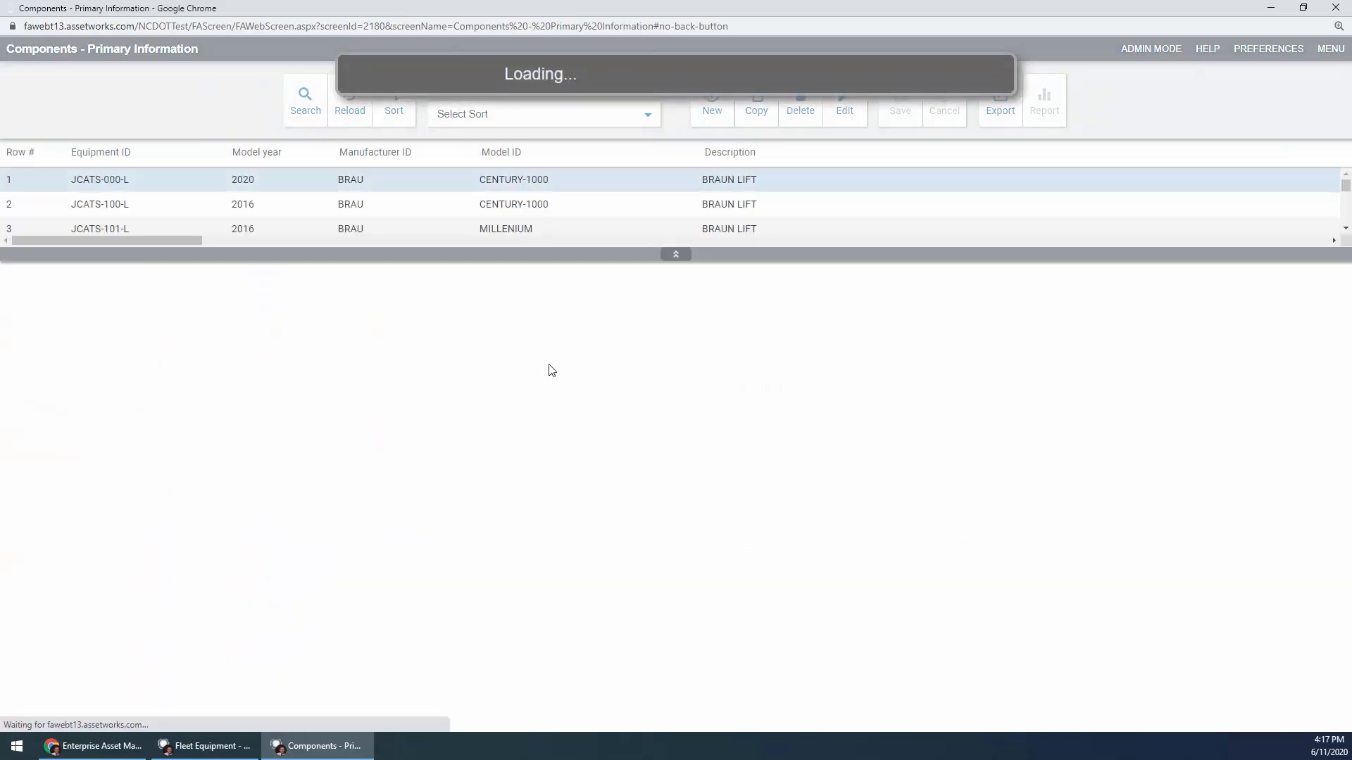
# Step: Select the lift component JCATS-200-L in the list and go to its Status section
pyautogui.moveTo(517, 255); pyautogui.dragTo(466, 498)
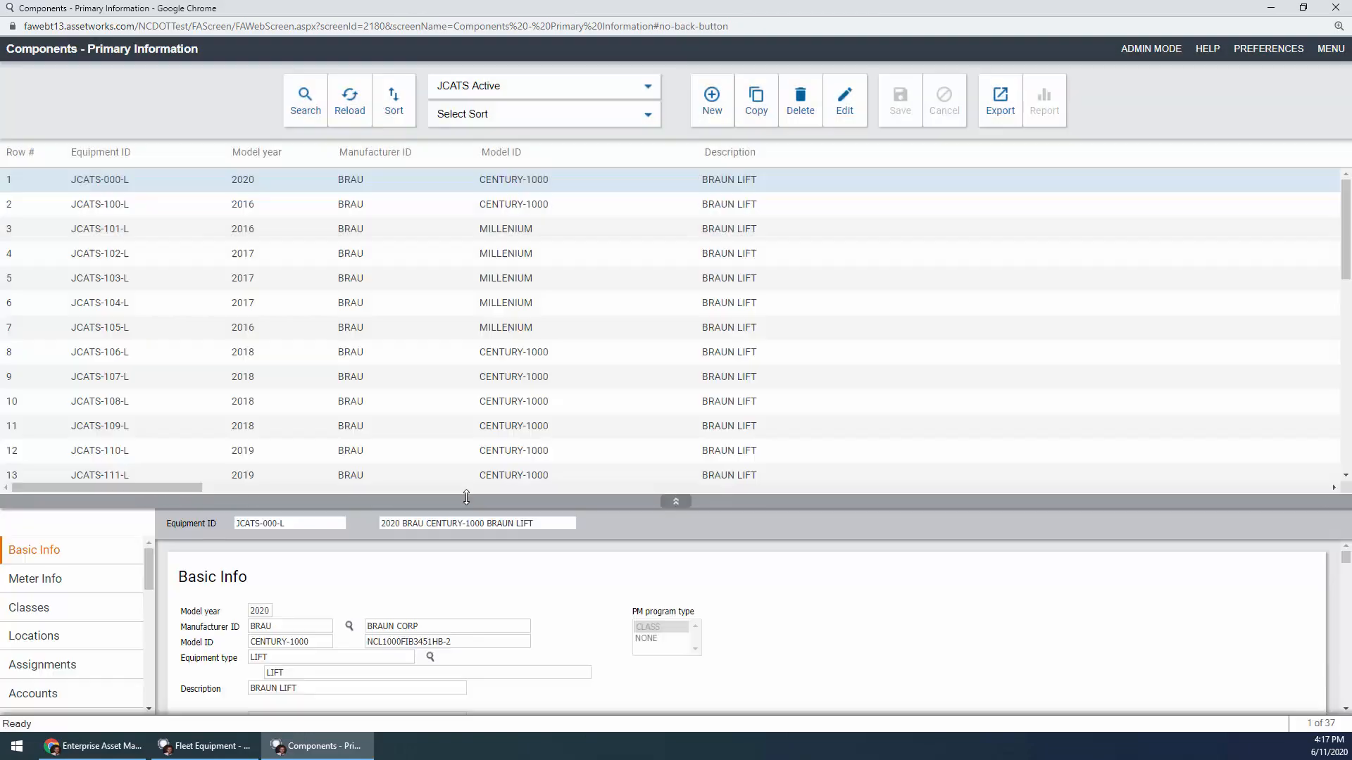
pyautogui.scroll(-6, 466, 438)
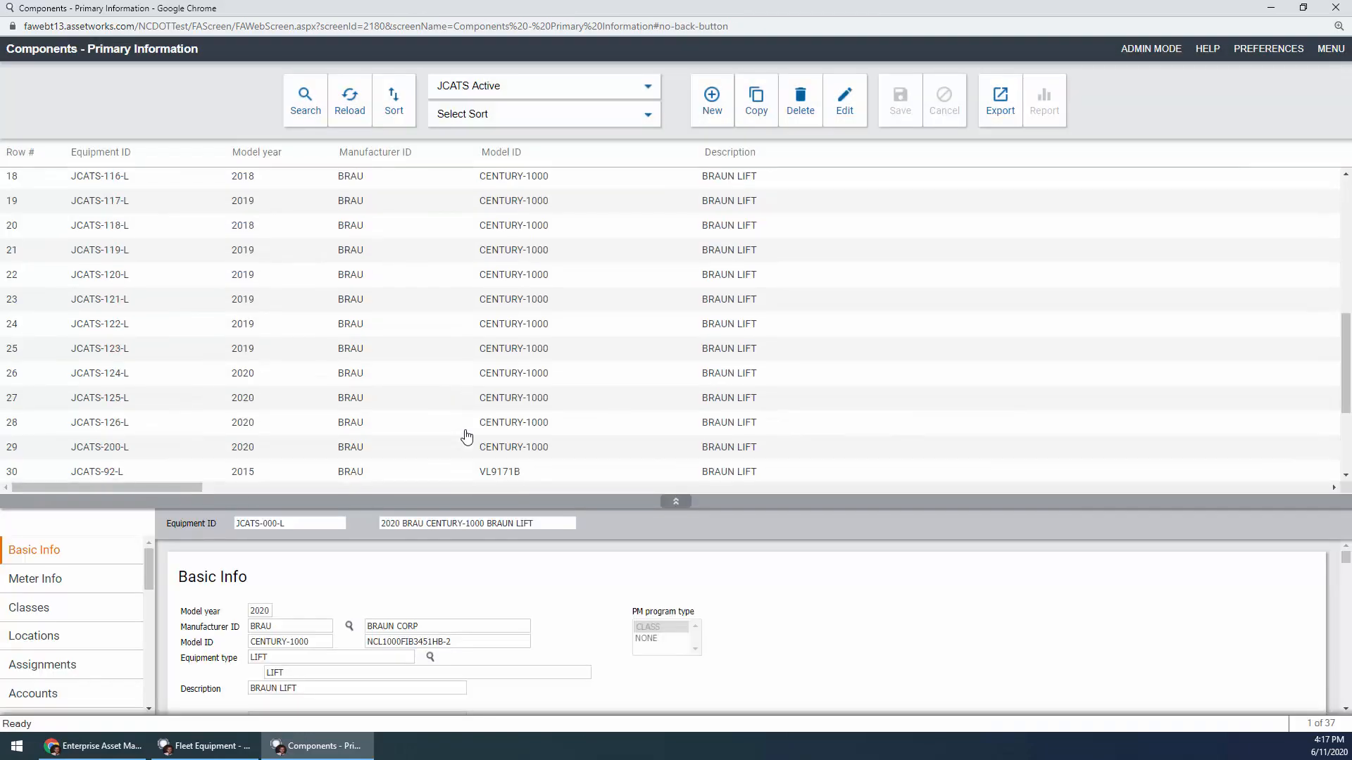
pyautogui.scroll(-2, 467, 437)
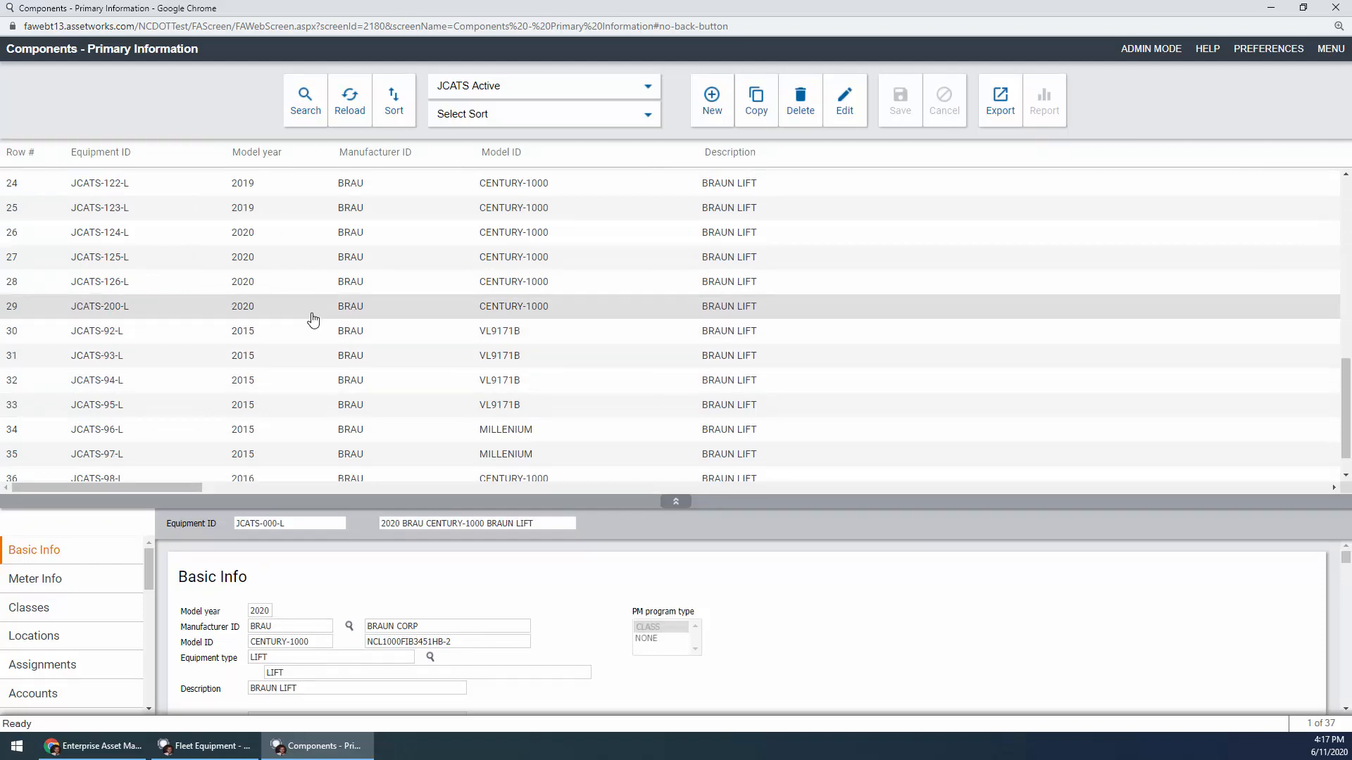
pyautogui.click(314, 318)
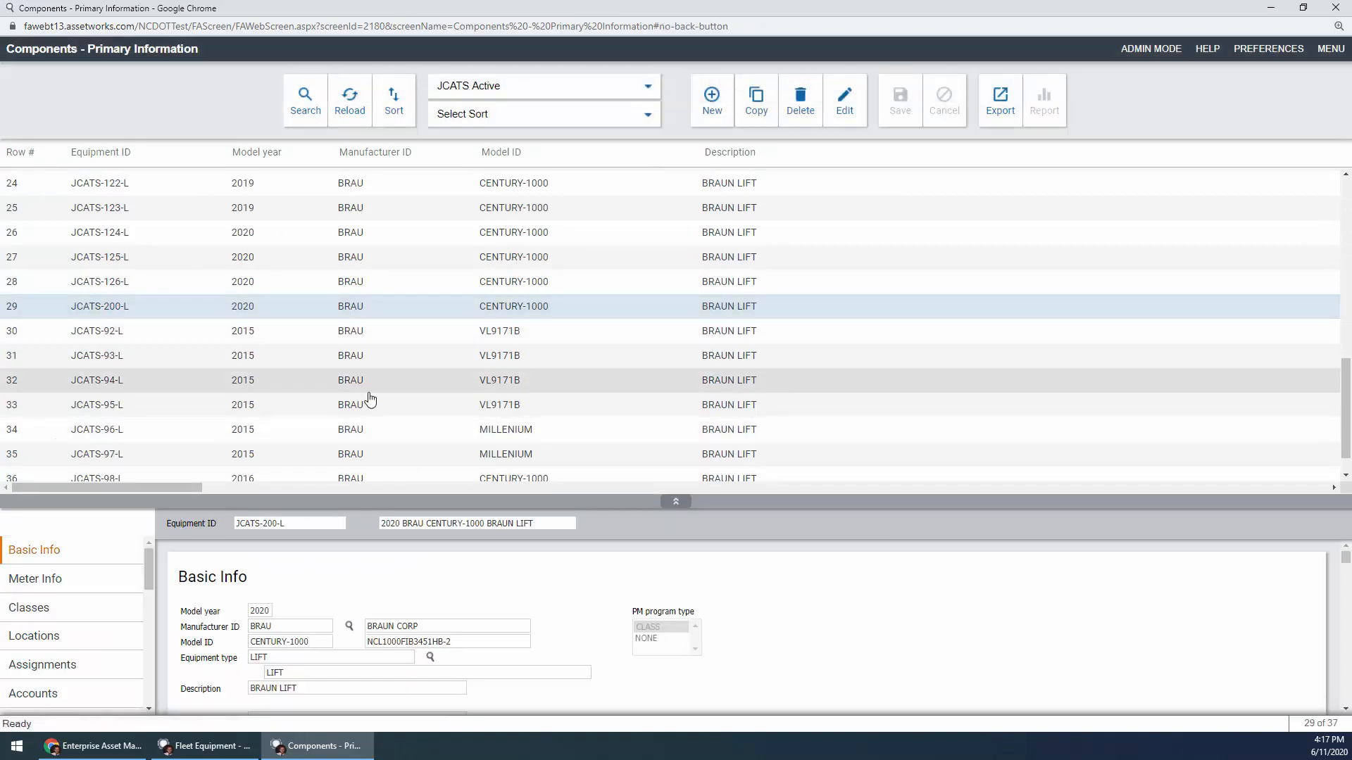
pyautogui.moveTo(456, 501); pyautogui.dragTo(446, 368)
pyautogui.scroll(-1, 296, 486)
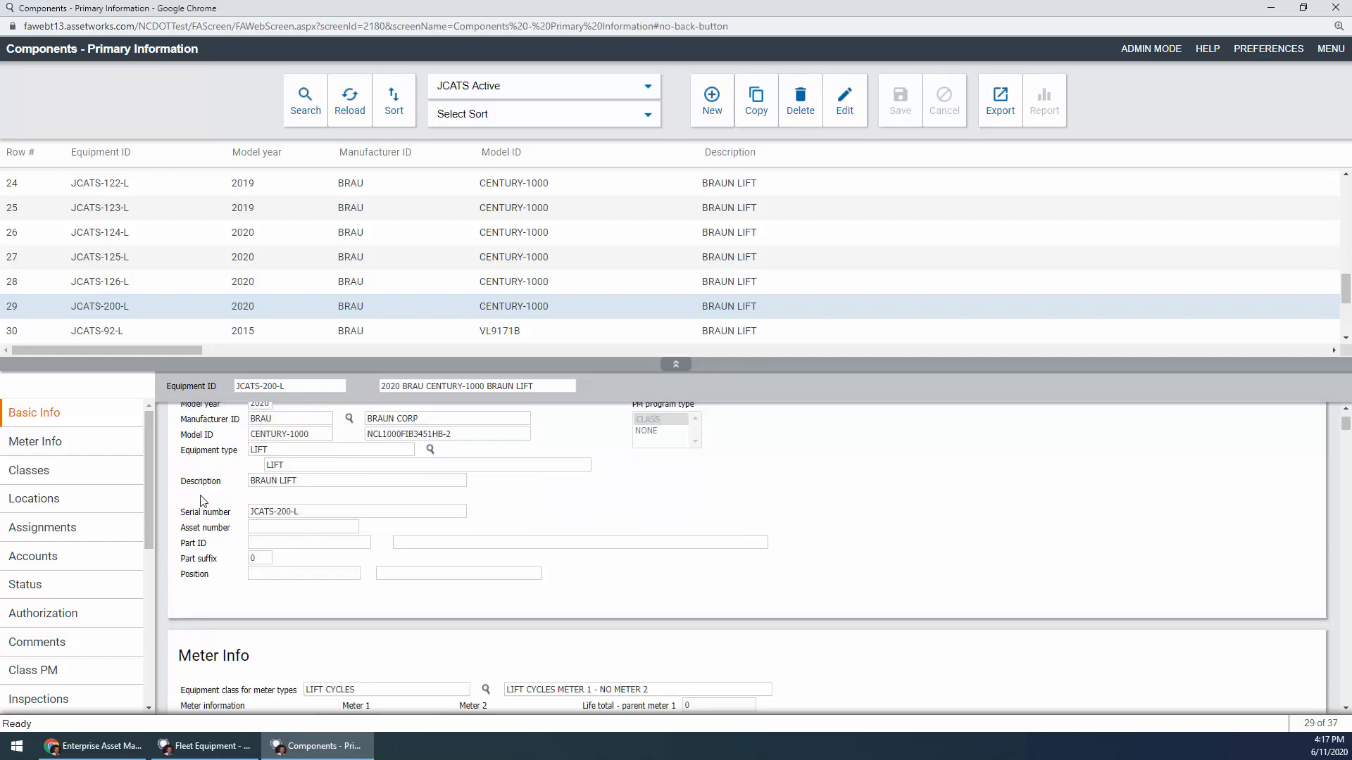
pyautogui.click(81, 583)
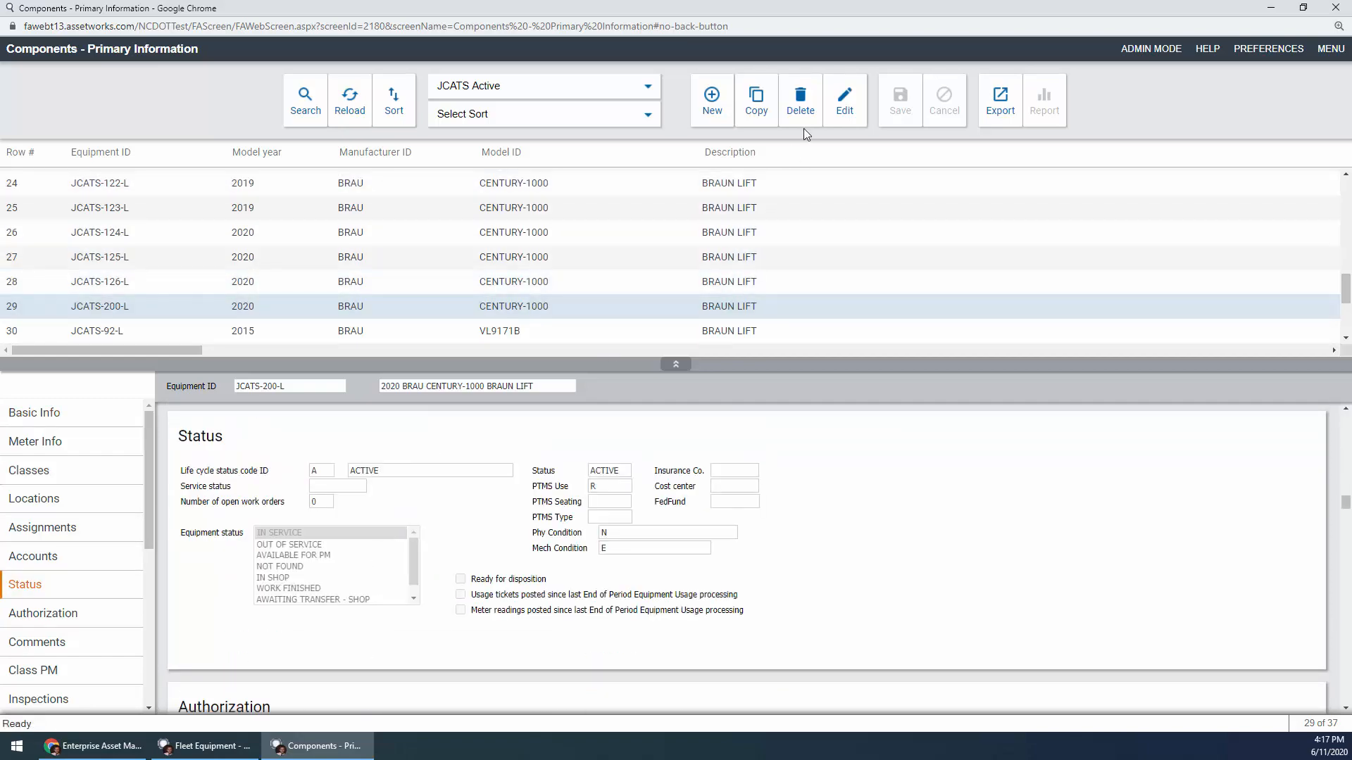
# Step: Edit component JCATS-200-L, set its life cycle status code to R, Retired Awaiting Disposal, and save the record
pyautogui.click(843, 107)
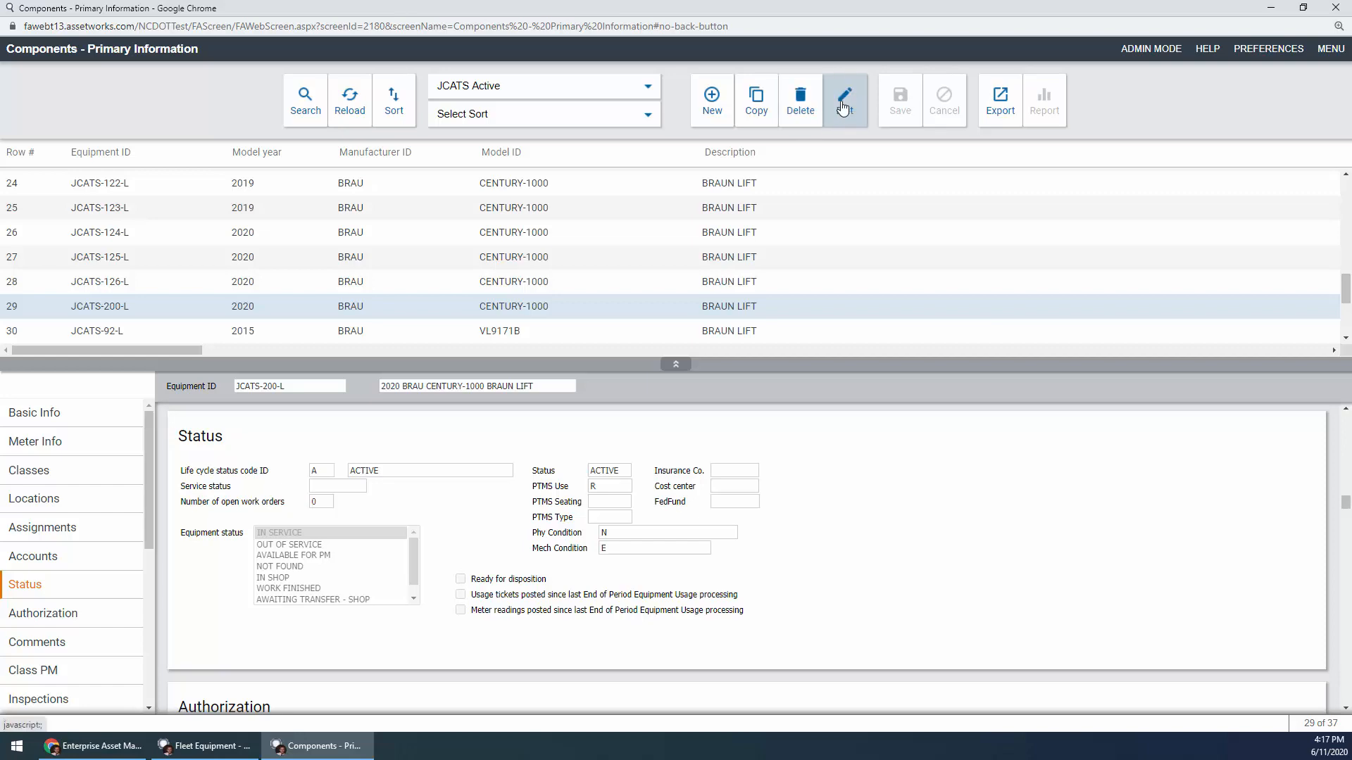
pyautogui.click(322, 472)
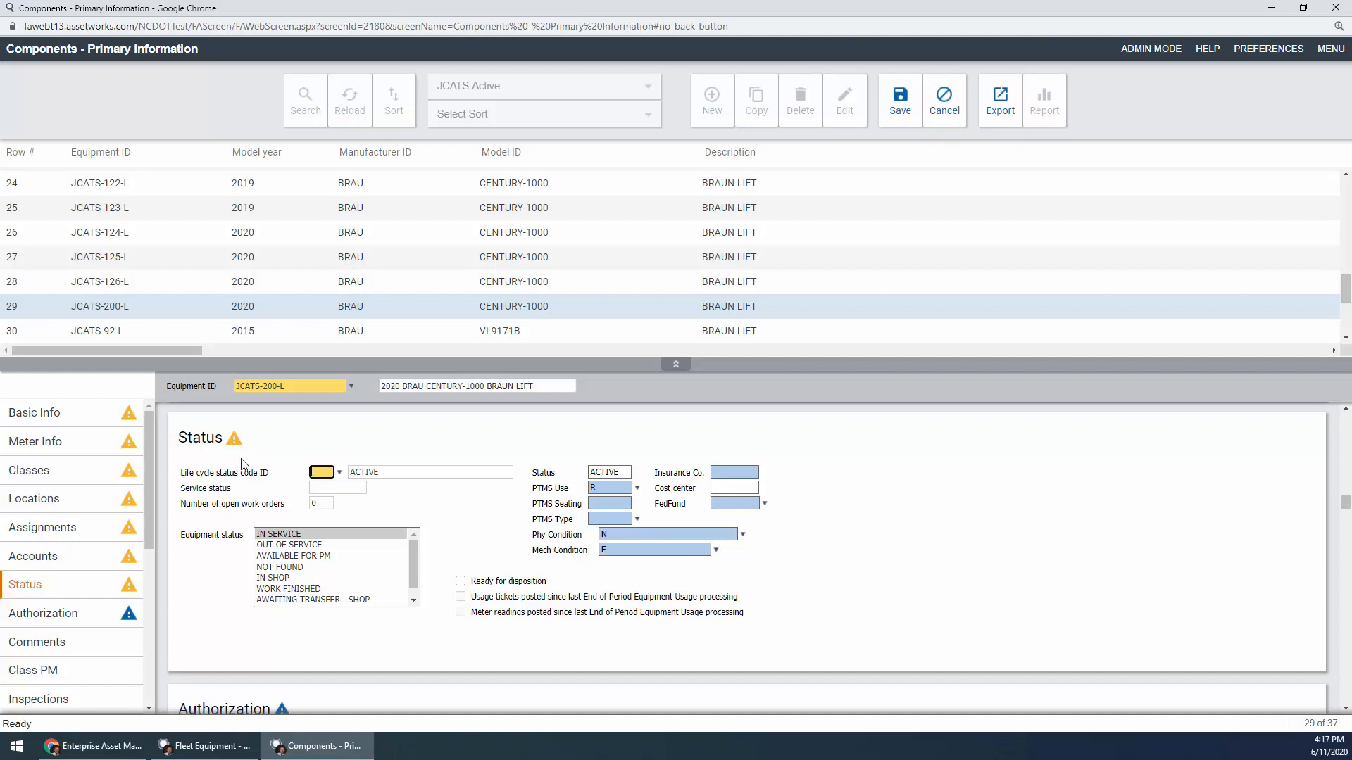
pyautogui.click(341, 474)
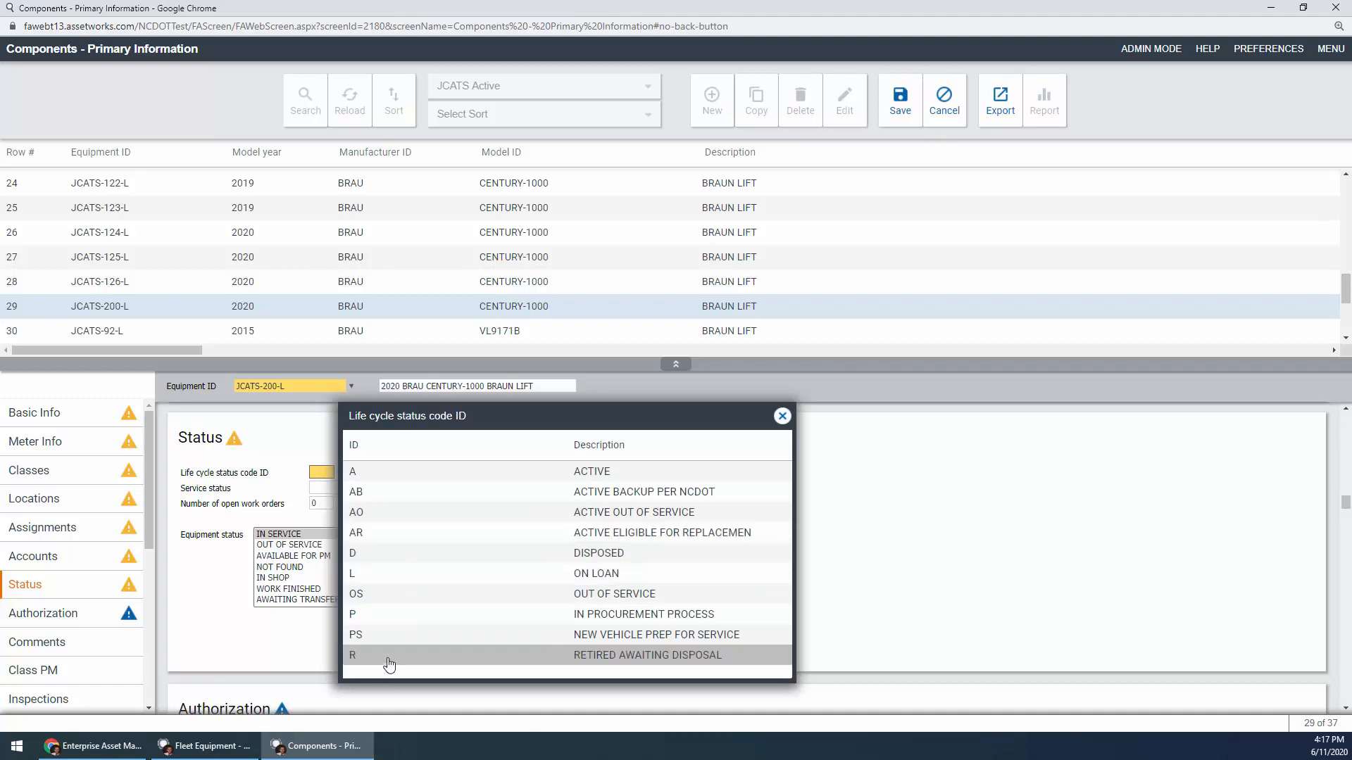
pyautogui.click(388, 665)
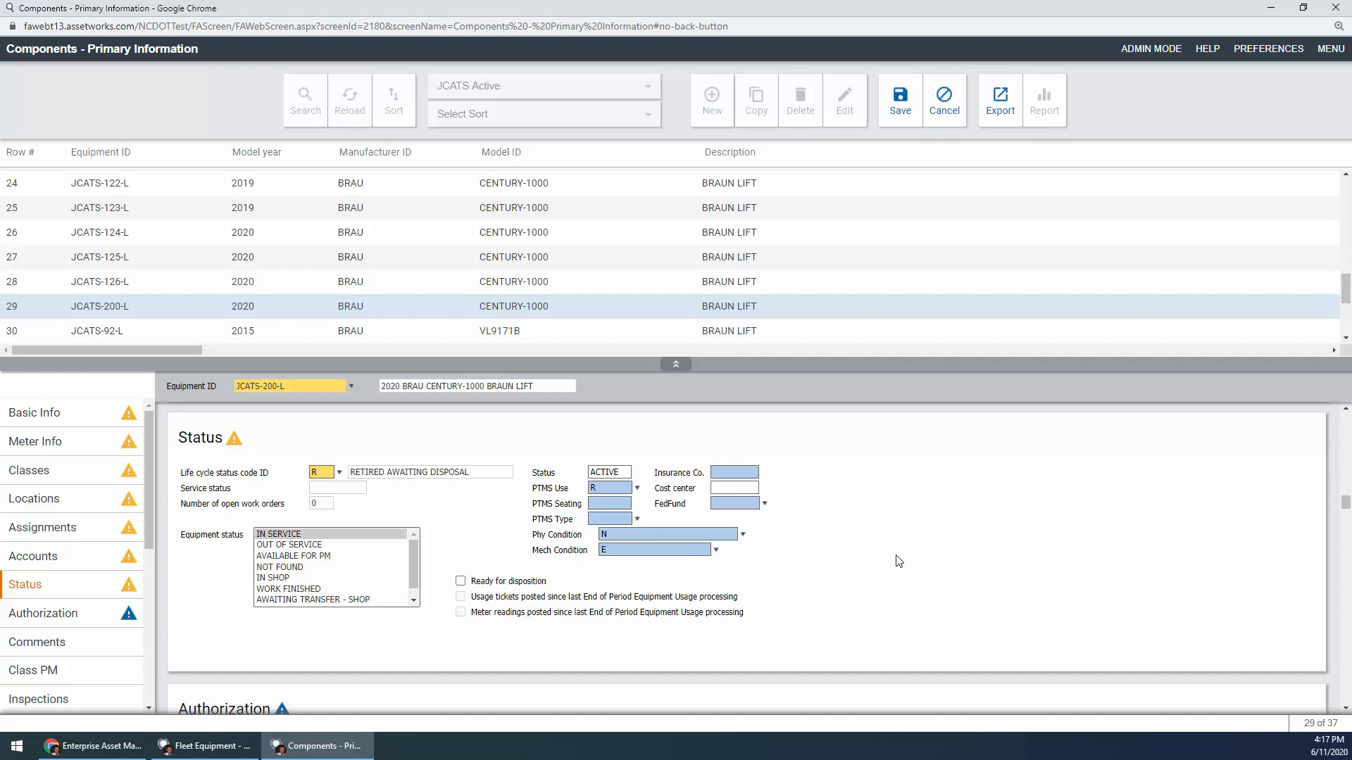
pyautogui.click(898, 109)
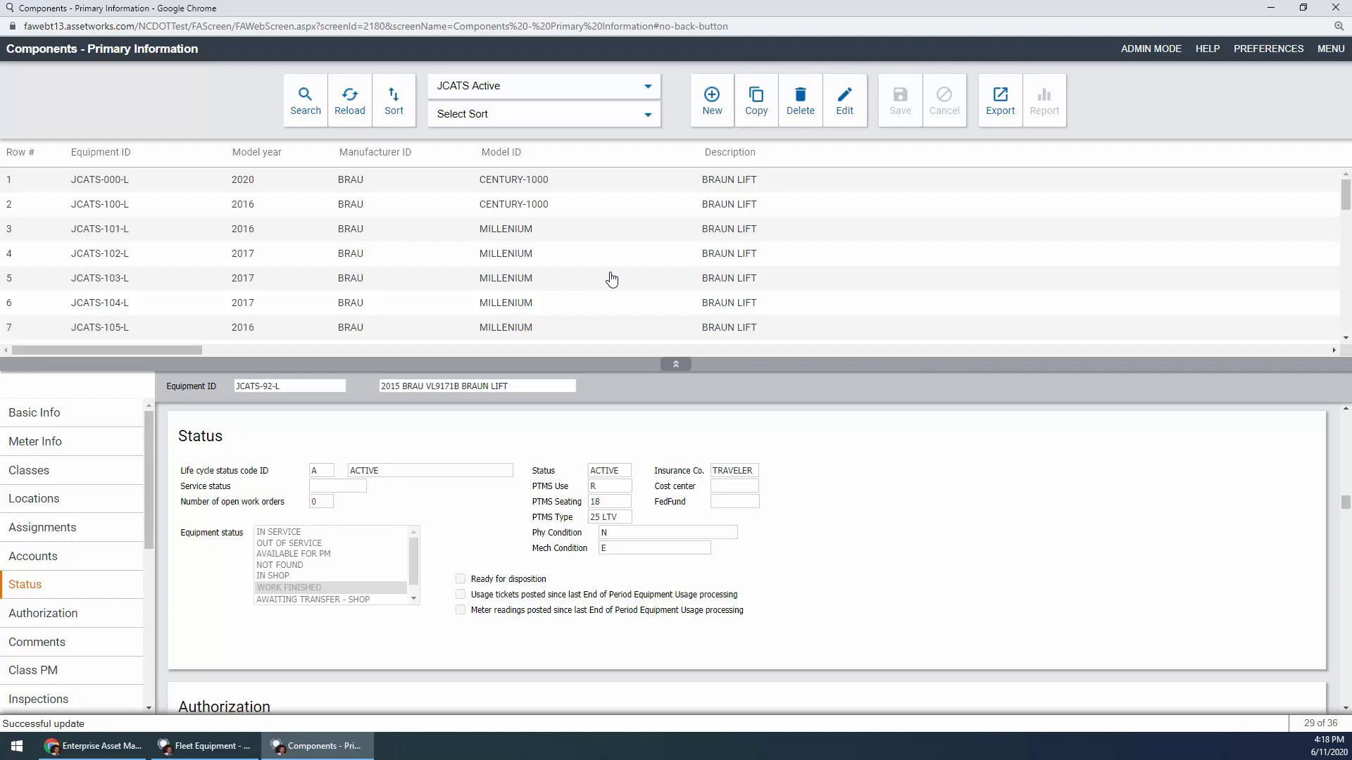
# Step: Close the components screen and view the support contact details on the portal home page
pyautogui.click(1333, 8)
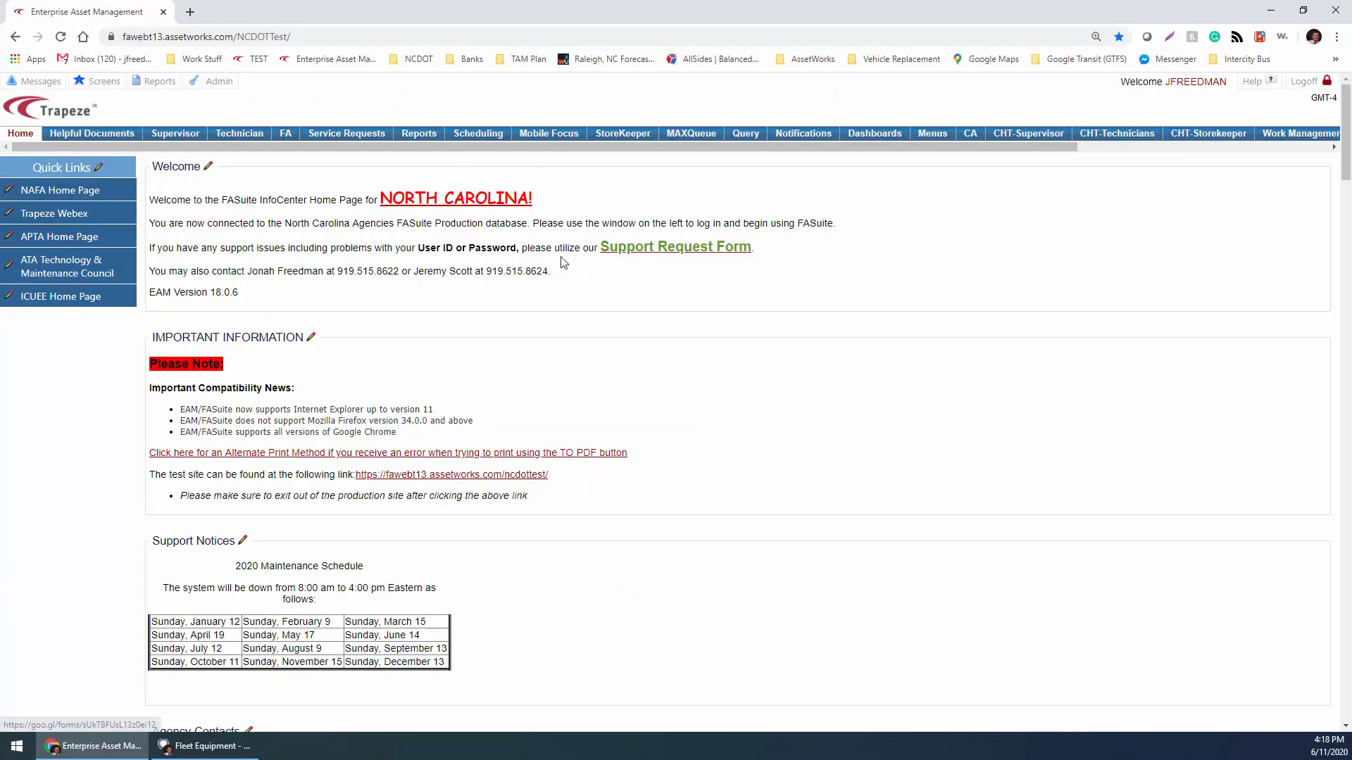
pyautogui.moveTo(563, 277); pyautogui.dragTo(245, 271)
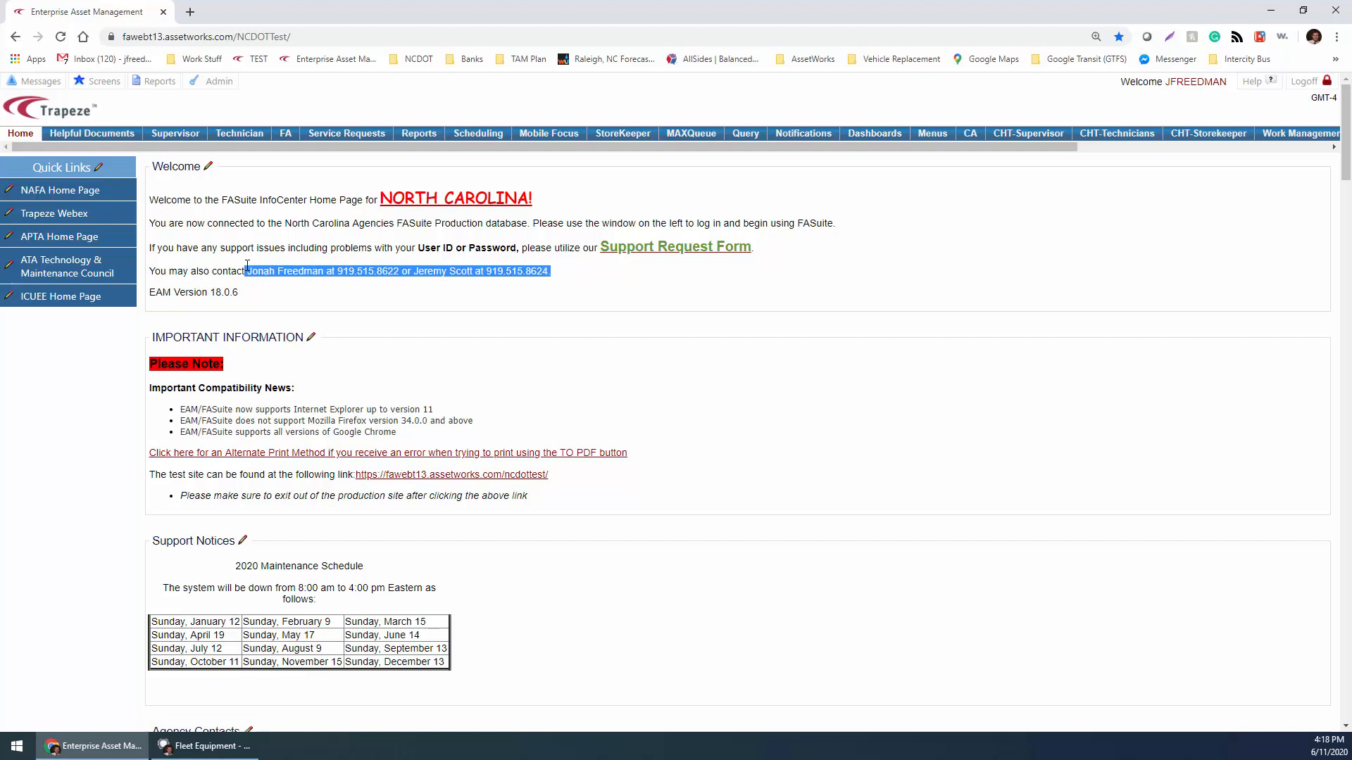
pyautogui.click(385, 300)
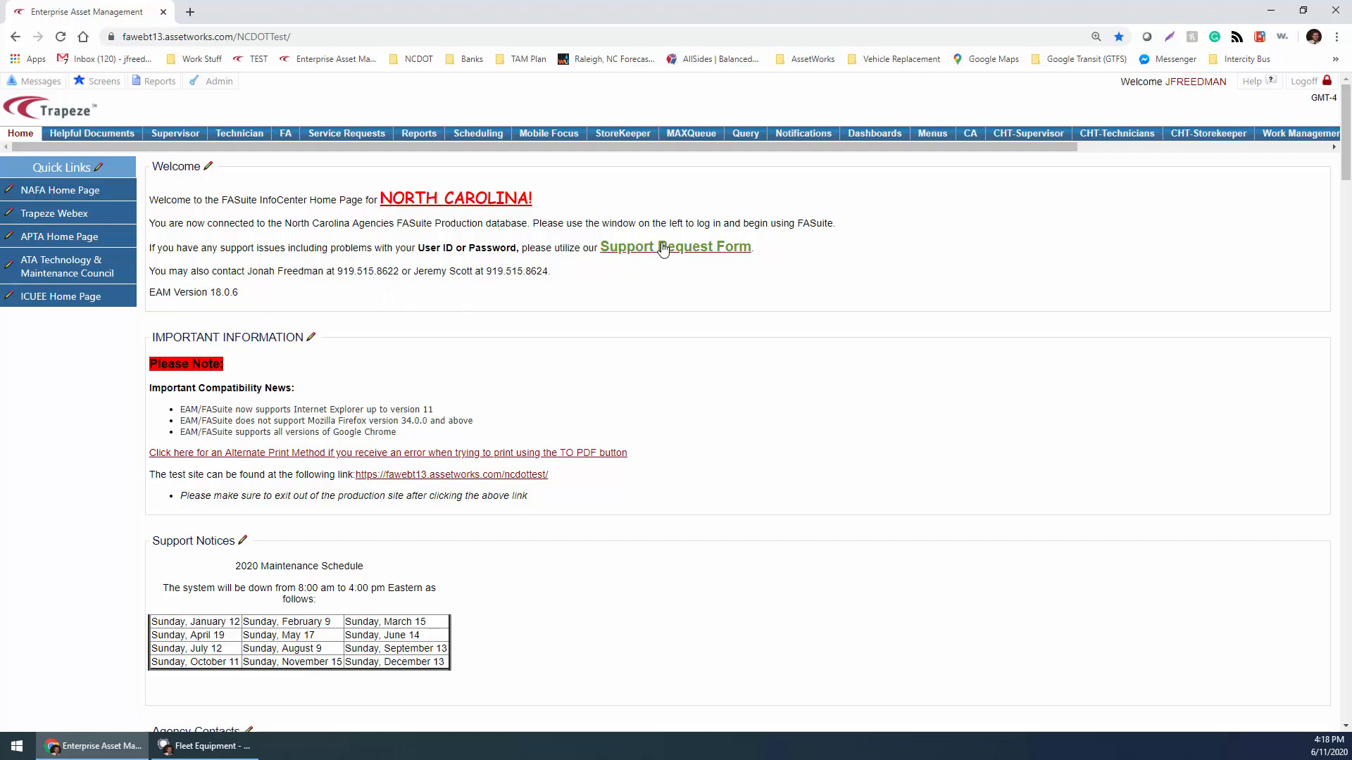